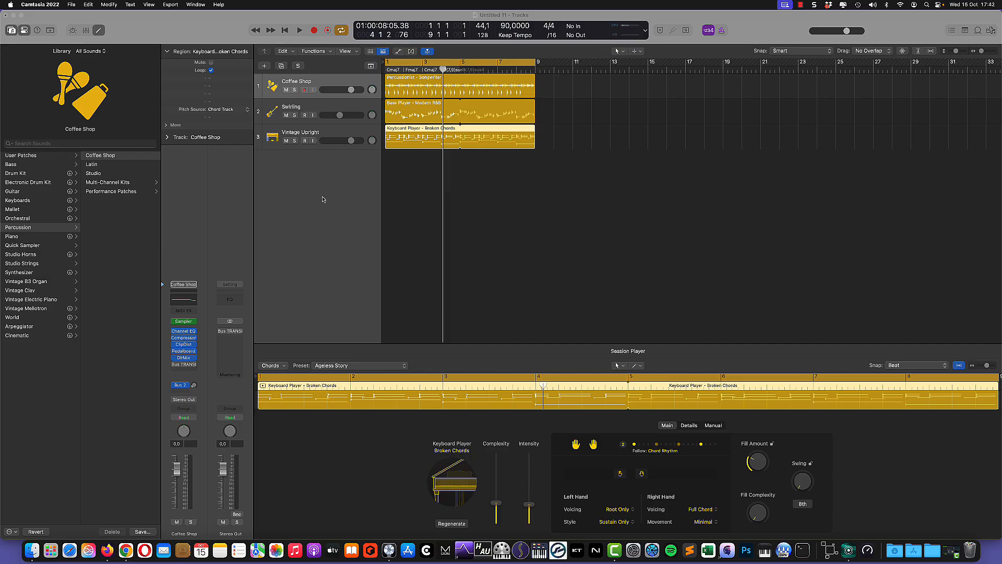
Step: Stop playback so the playhead returns to bar 1
left_click(285, 30)
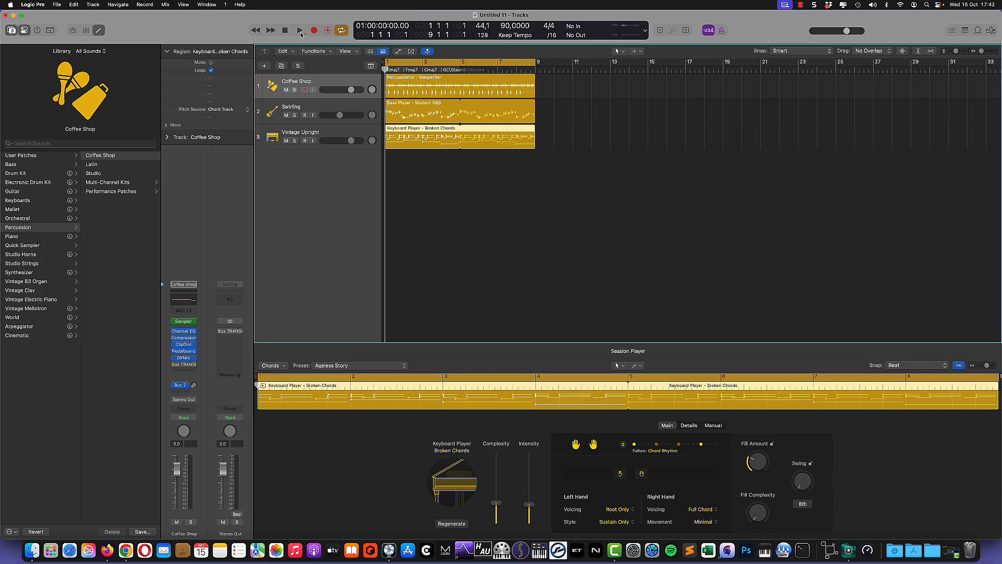
Step: Audition the arrangement from bar 1 with Cycle restored, then show the Percussionist – Songwriter region in the editor
left_click(300, 32)
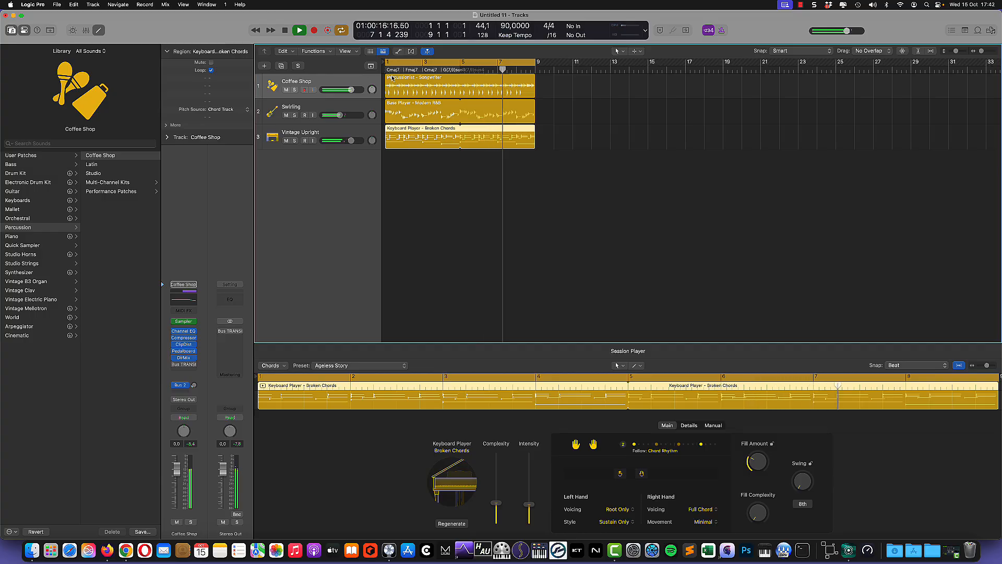
left_click(341, 30)
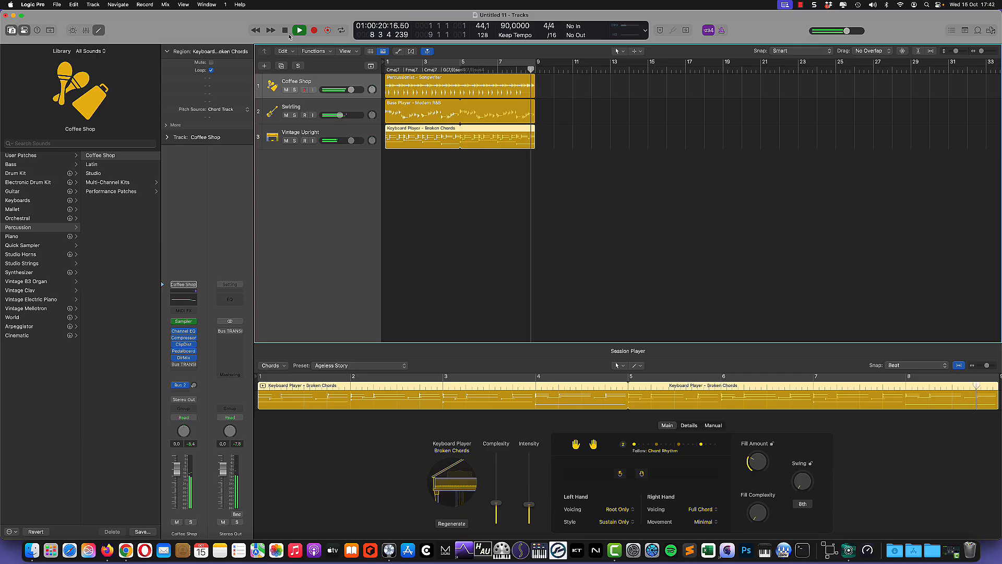
left_click(286, 32)
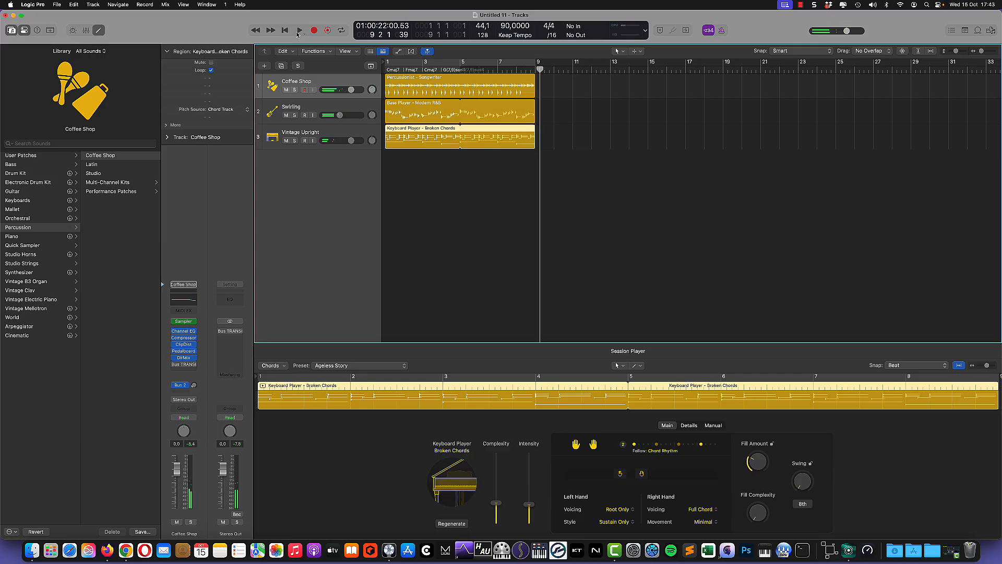
left_click(285, 32)
left_click(340, 31)
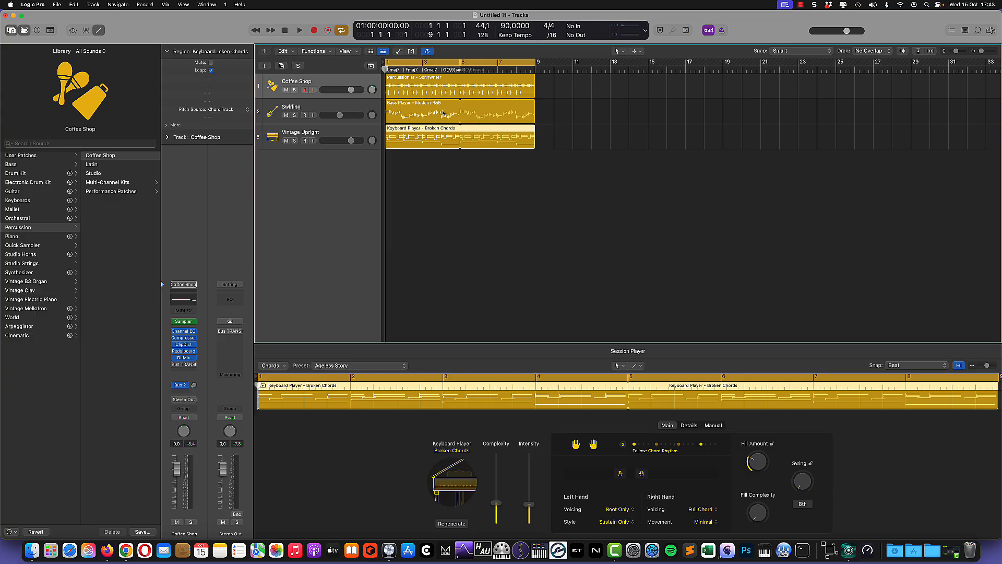
left_click(401, 79)
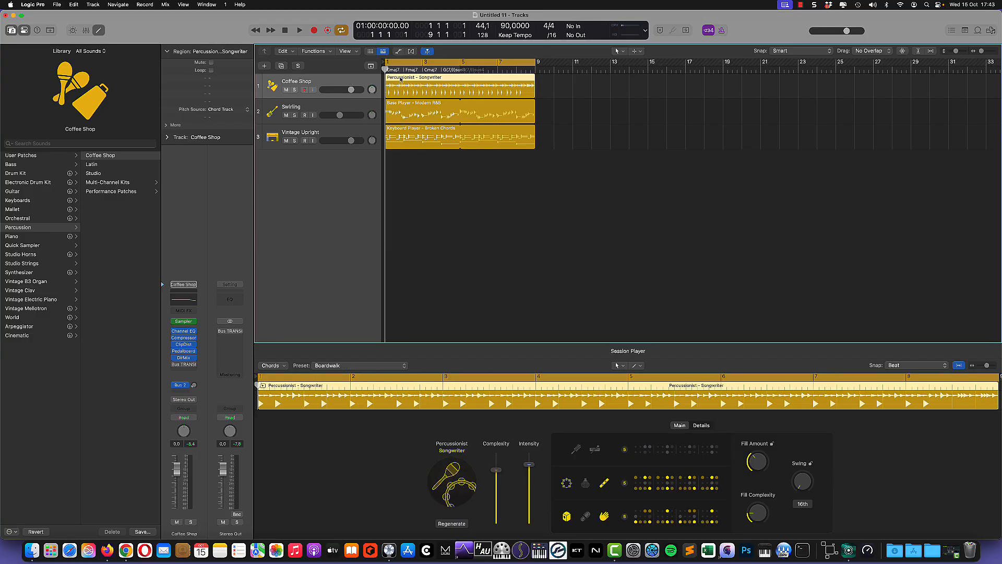
Step: Solo the Coffee Shop track and open its Bus TRANSIENT plug-in window
left_click(294, 91)
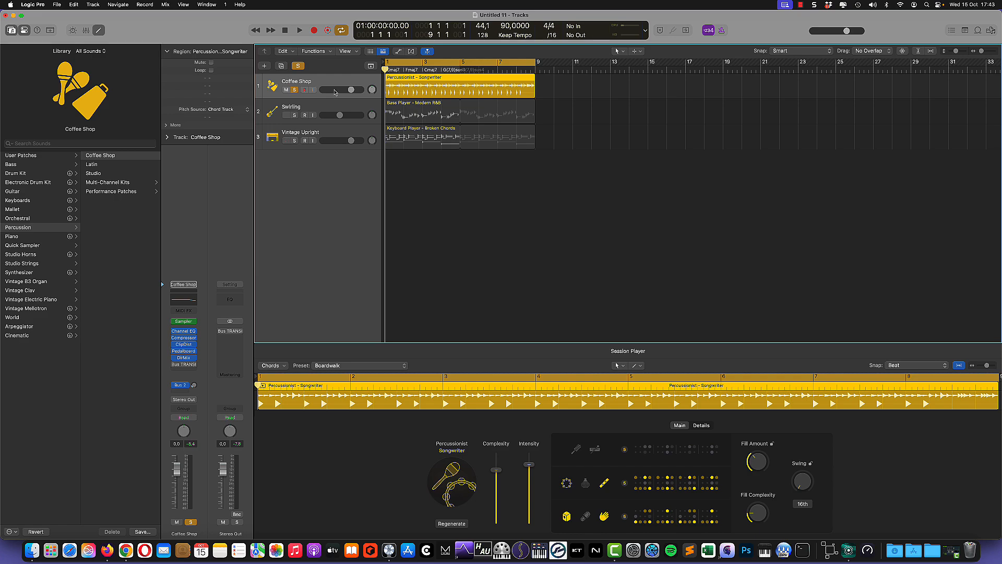
left_click(185, 366)
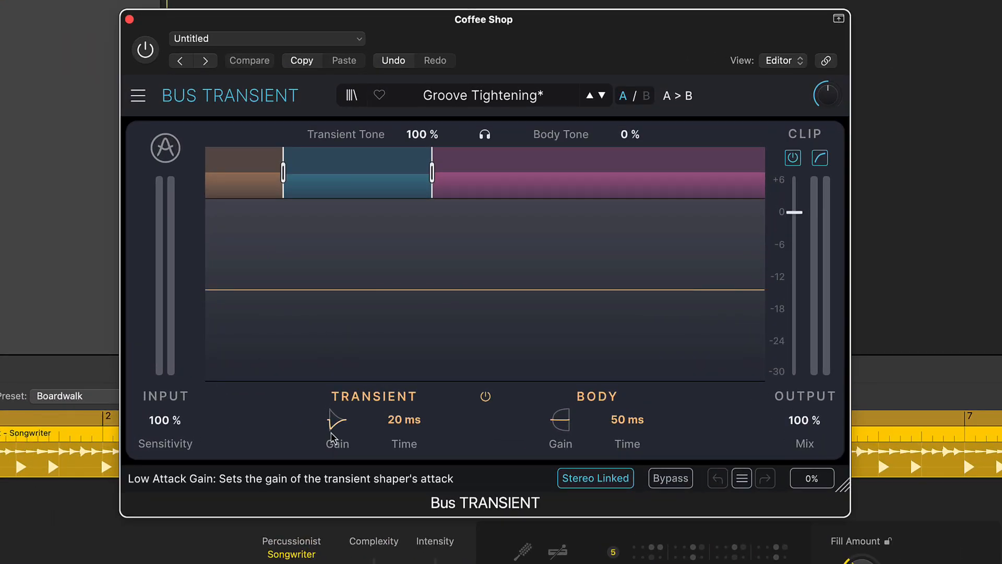
Step: Lower the Bus TRANSIENT mid band's transient gain from 20 dB to about 3.7 dB
mouse_move(333, 431)
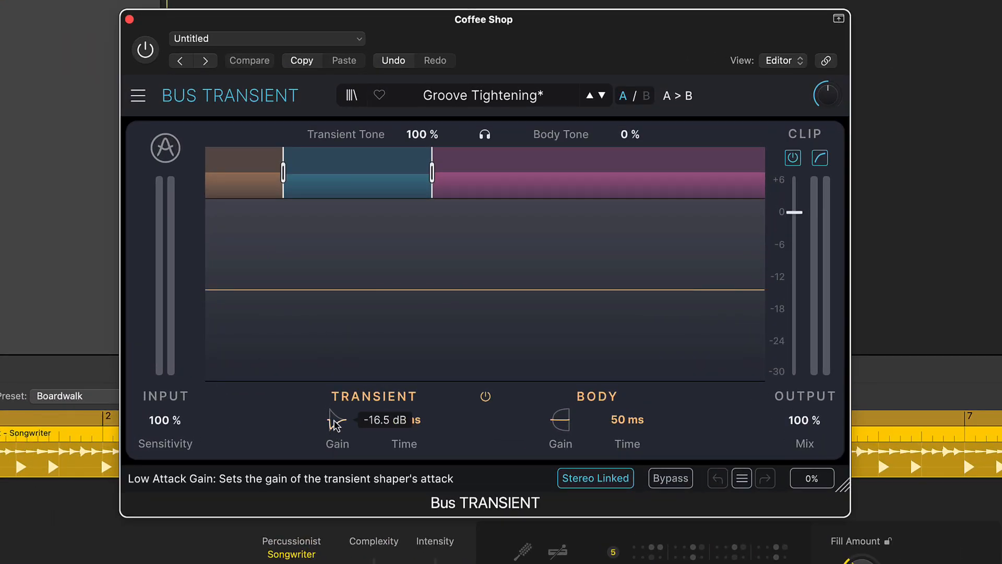
left_click(339, 186)
mouse_move(334, 423)
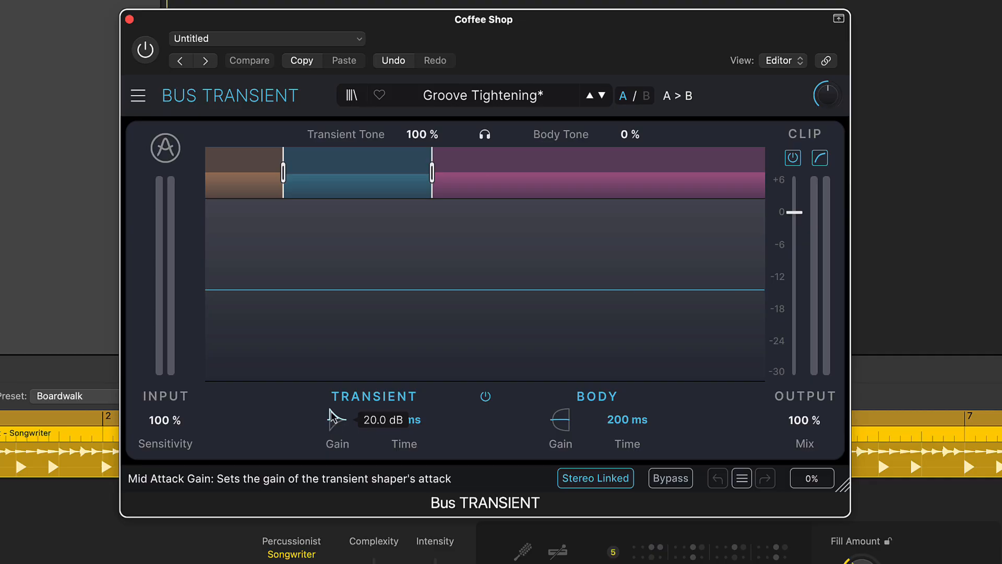
left_click_drag(334, 420, 334, 460)
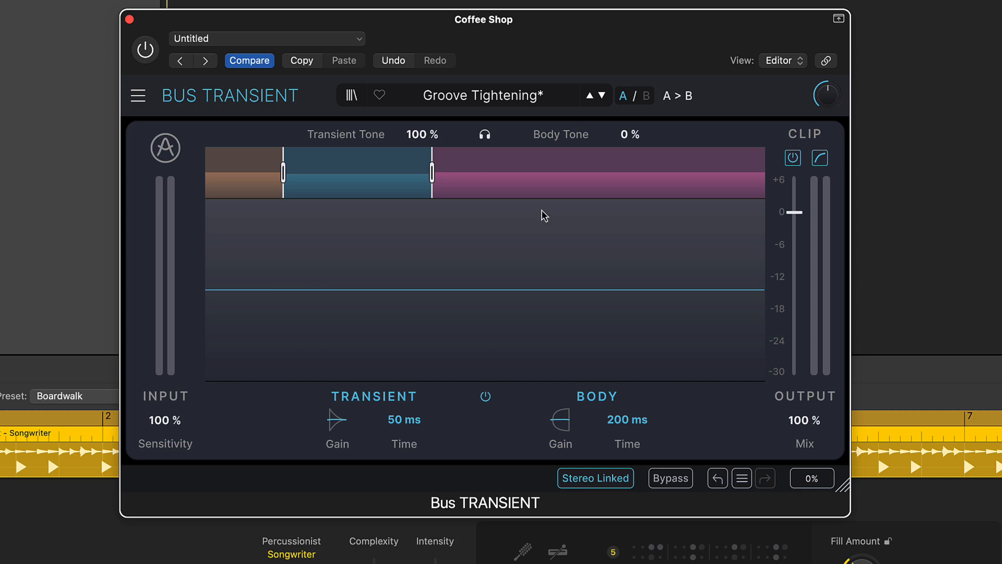
Step: Try different transient times on the high band
left_click(565, 186)
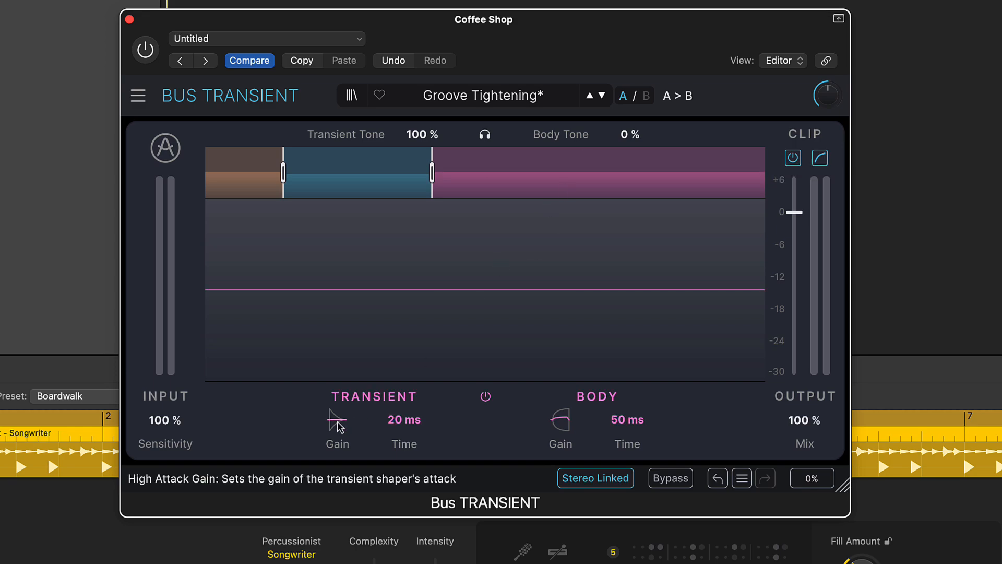
mouse_move(563, 425)
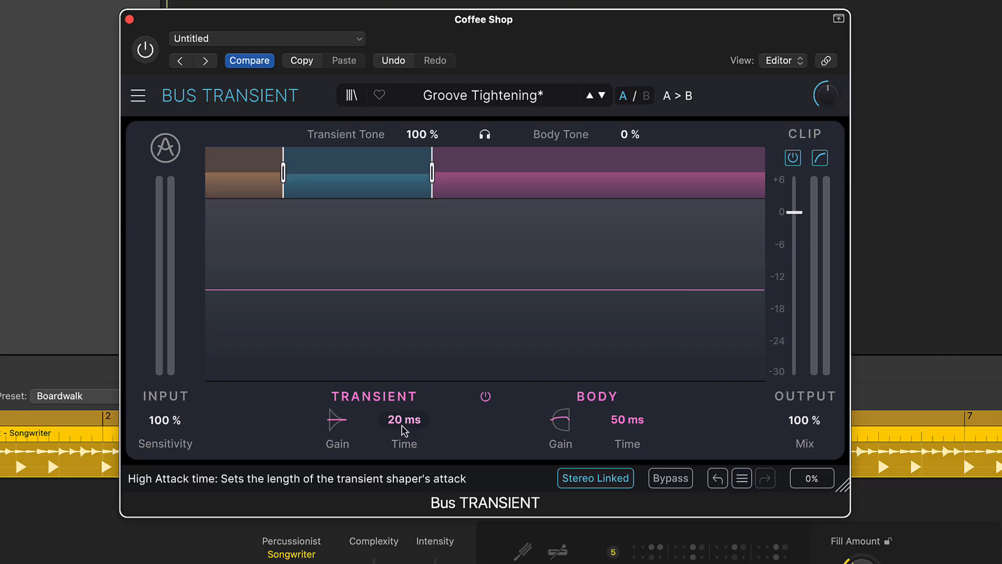
mouse_move(404, 420)
left_mouse_down()
mouse_move(404, 399)
mouse_move(406, 428)
left_mouse_up()
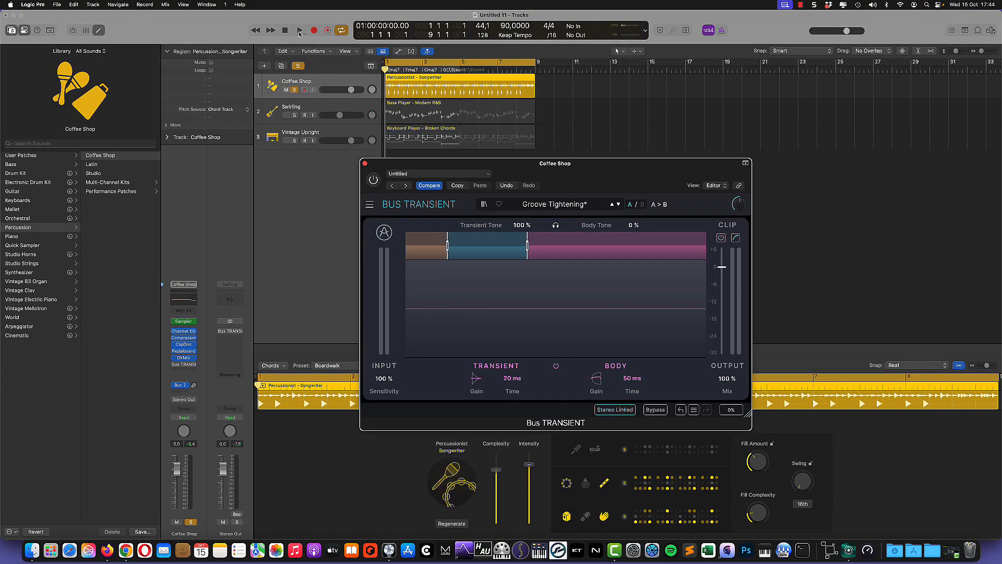
Step: During playback, enable Bus TRANSIENT and raise the mid band's transient gain to about 17 dB, then stop
left_click(299, 31)
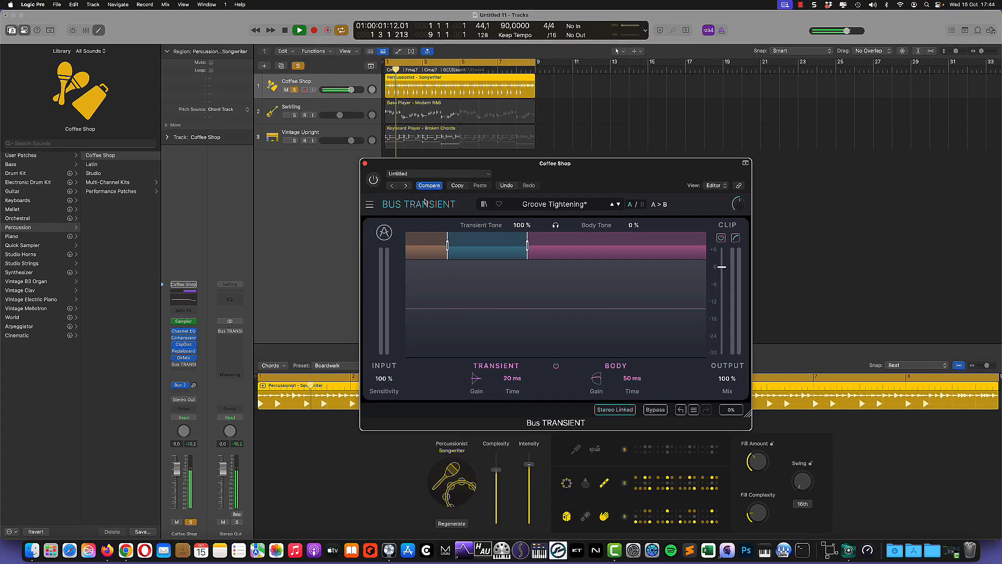
left_click(373, 181)
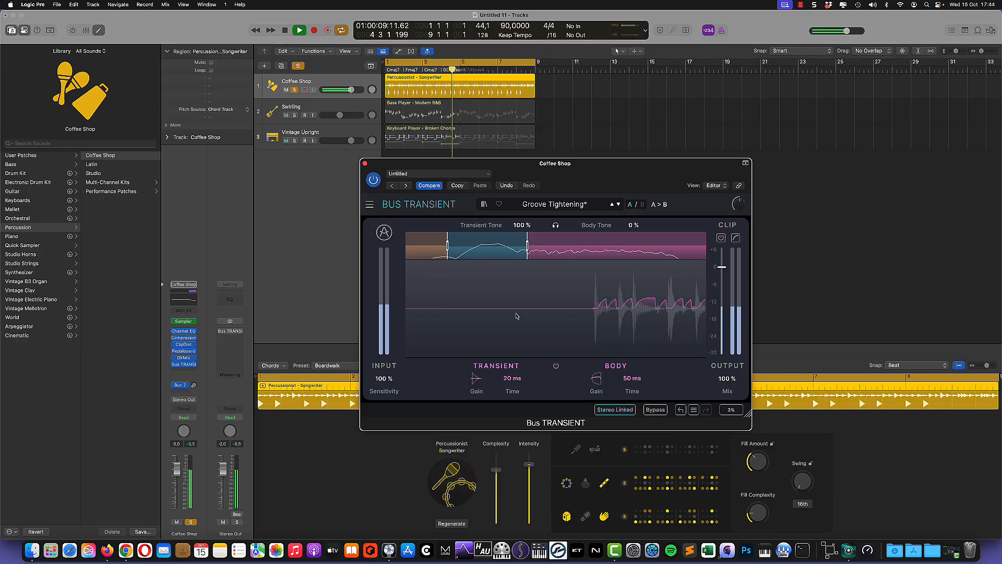
left_click(483, 252)
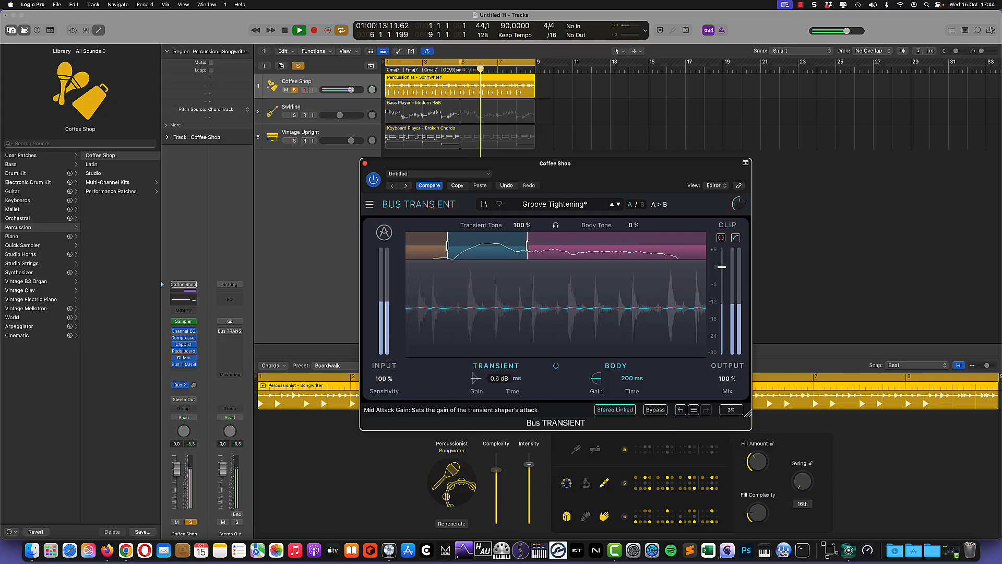
left_click_drag(476, 378, 476, 339)
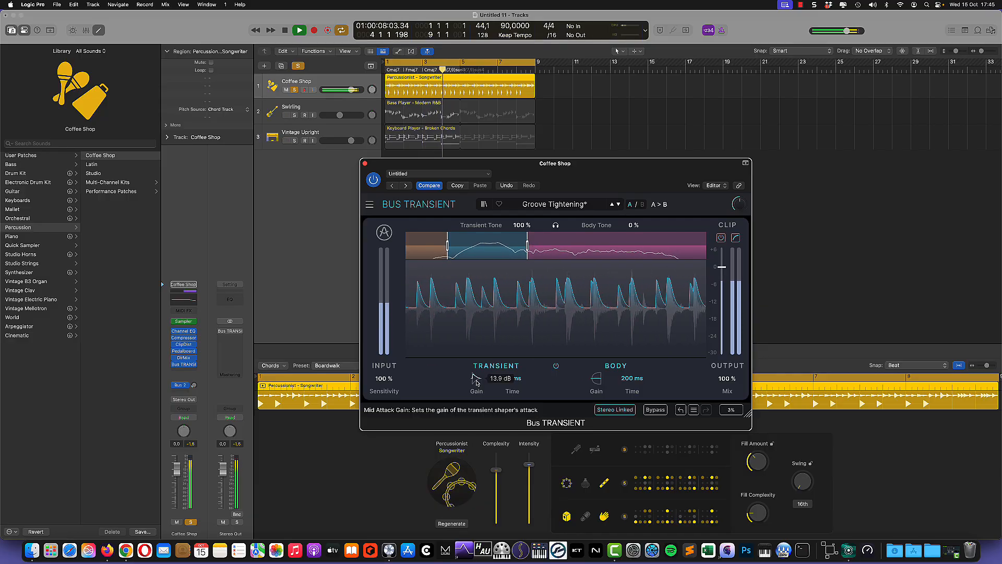
left_click_drag(476, 383, 476, 543)
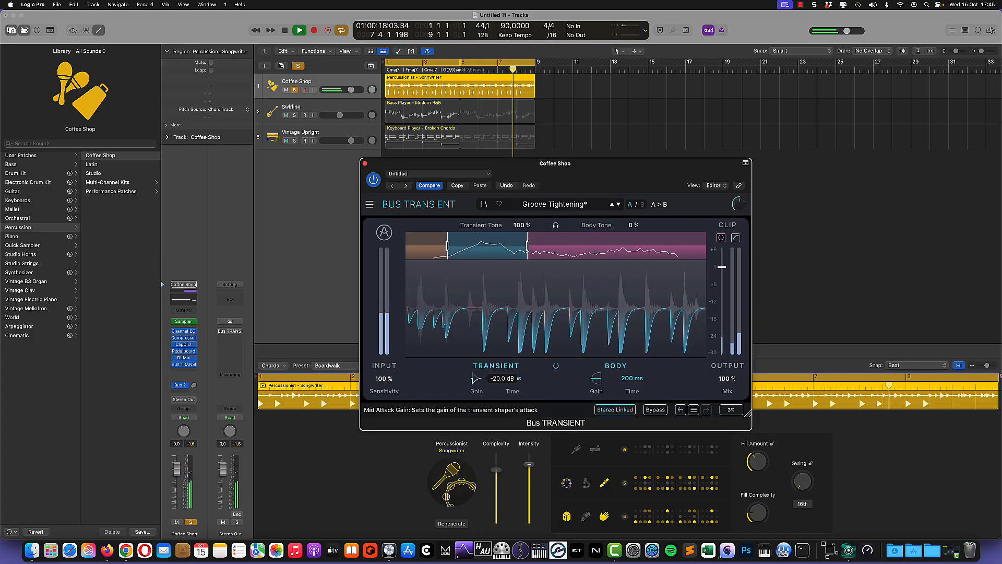
left_click_drag(476, 378, 476, 339)
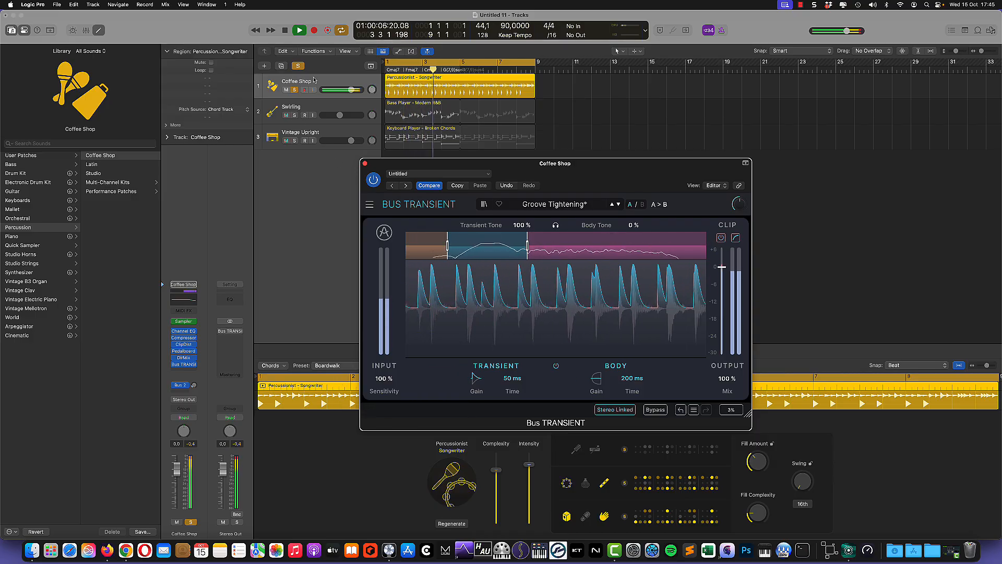
key("space")
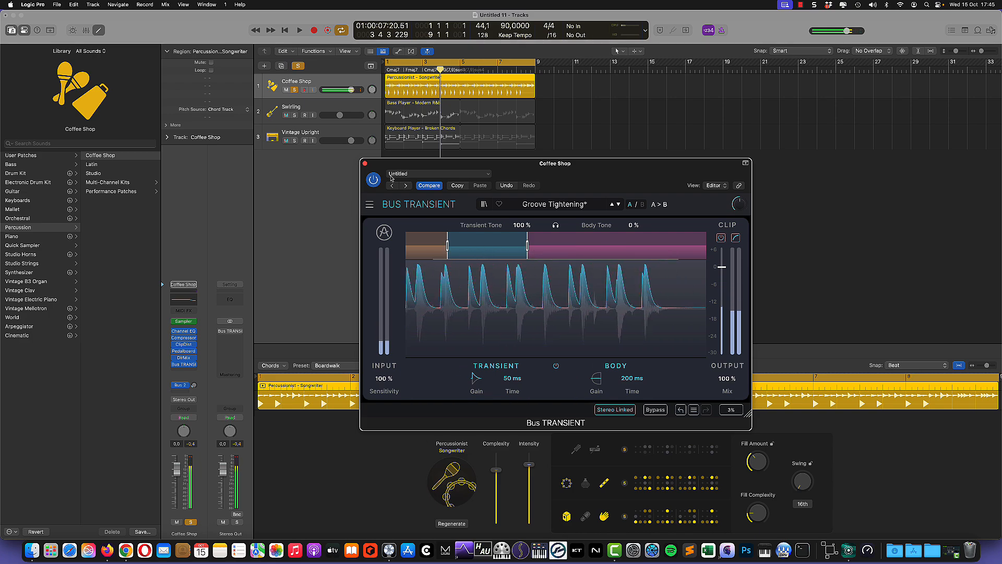
Step: Solo the low band and, during playback, nudge its transient gain up to -14.4 dB
left_click(428, 252)
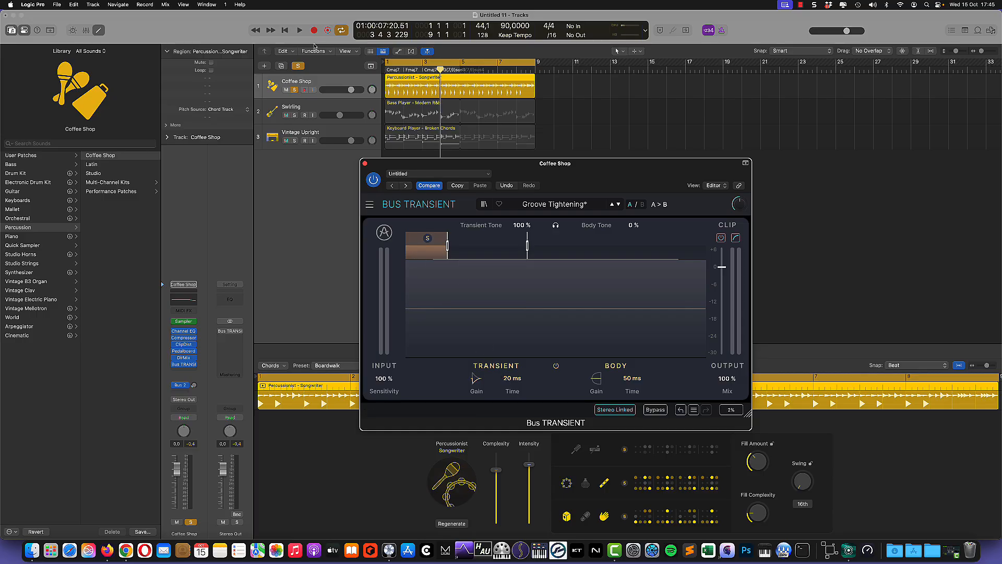
left_click(300, 31)
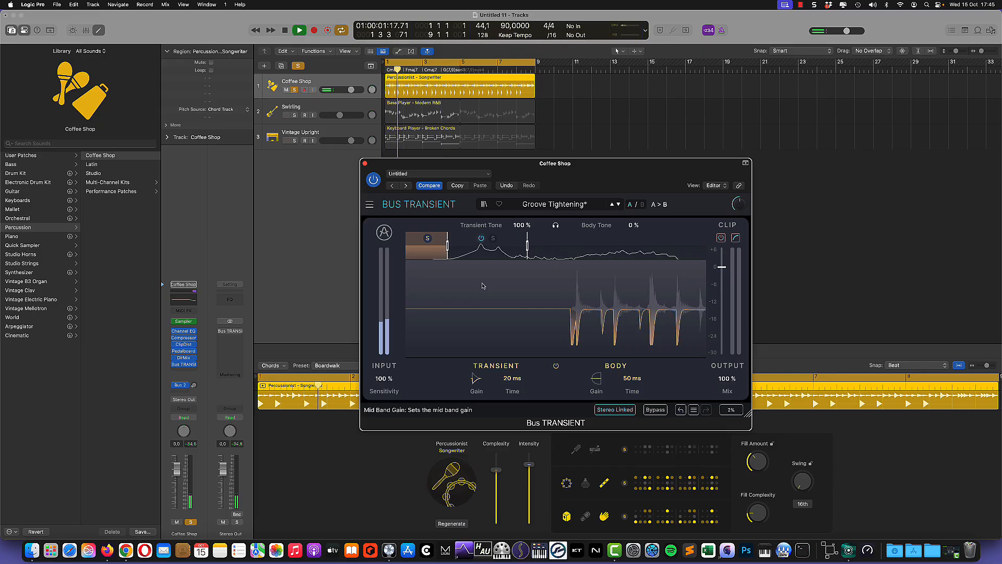
mouse_move(476, 379)
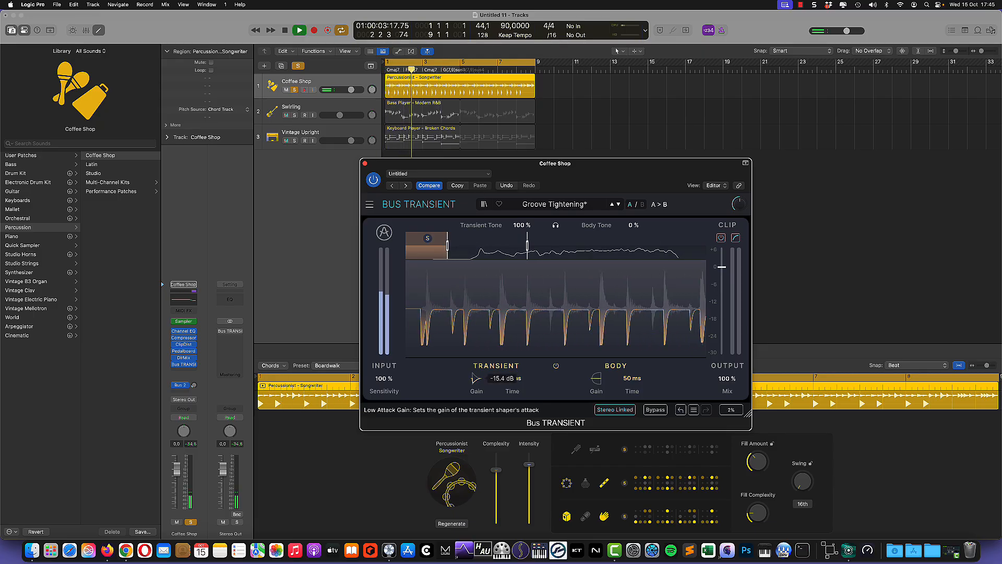
mouse_move(476, 378)
left_mouse_down()
mouse_move(476, 340)
mouse_move(476, 378)
left_mouse_up()
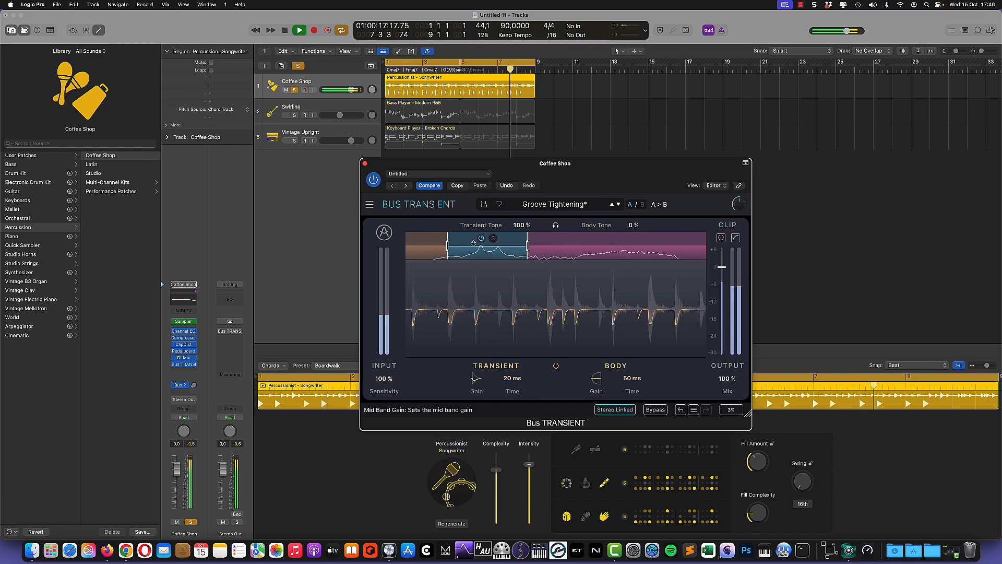
Step: Solo the mid band and adjust it to 20.0 dB transient gain and 11.5 dB body gain
left_click(493, 238)
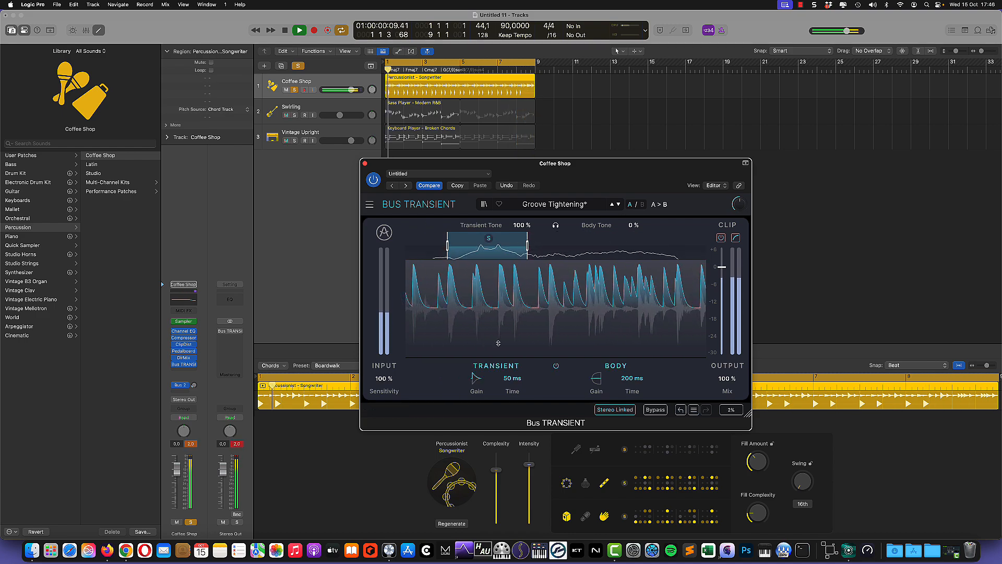
mouse_move(476, 378)
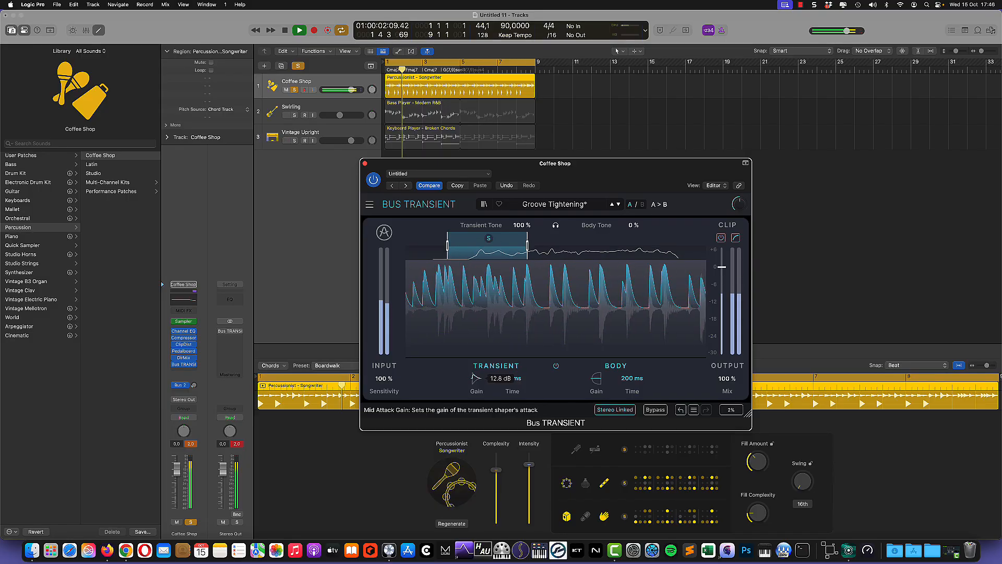
left_click_drag(476, 378, 475, 430)
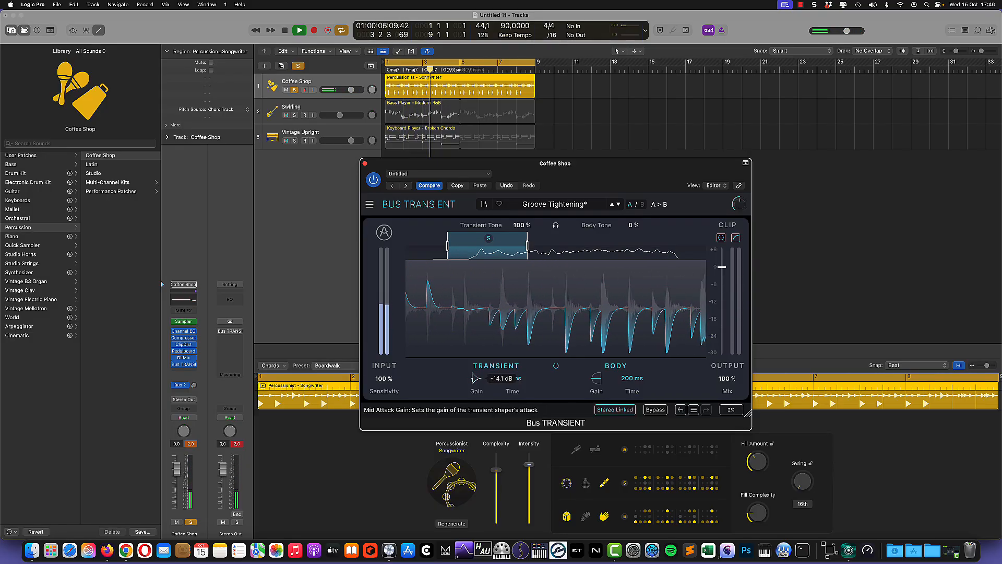
left_click_drag(476, 377, 475, 341)
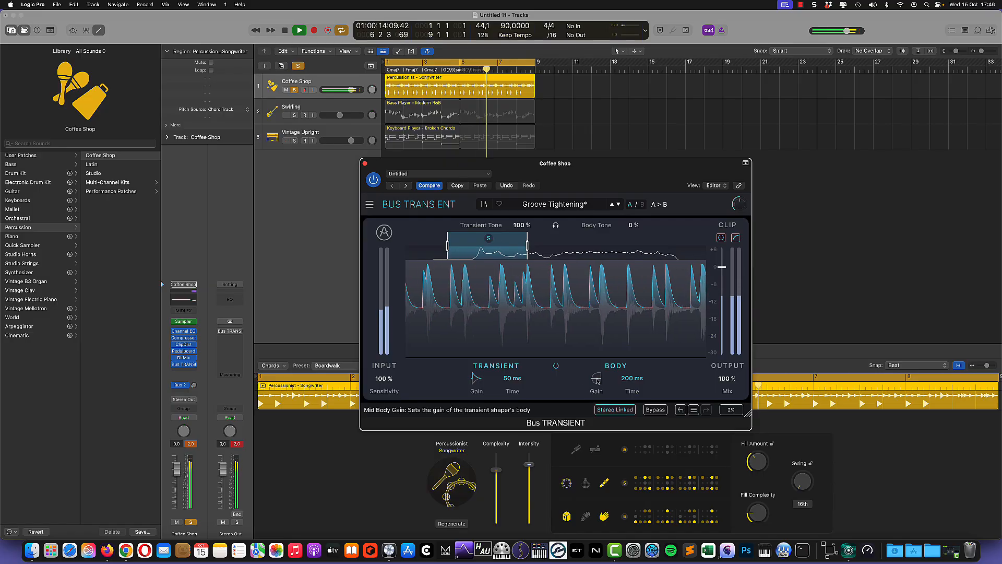
left_click_drag(596, 378, 596, 366)
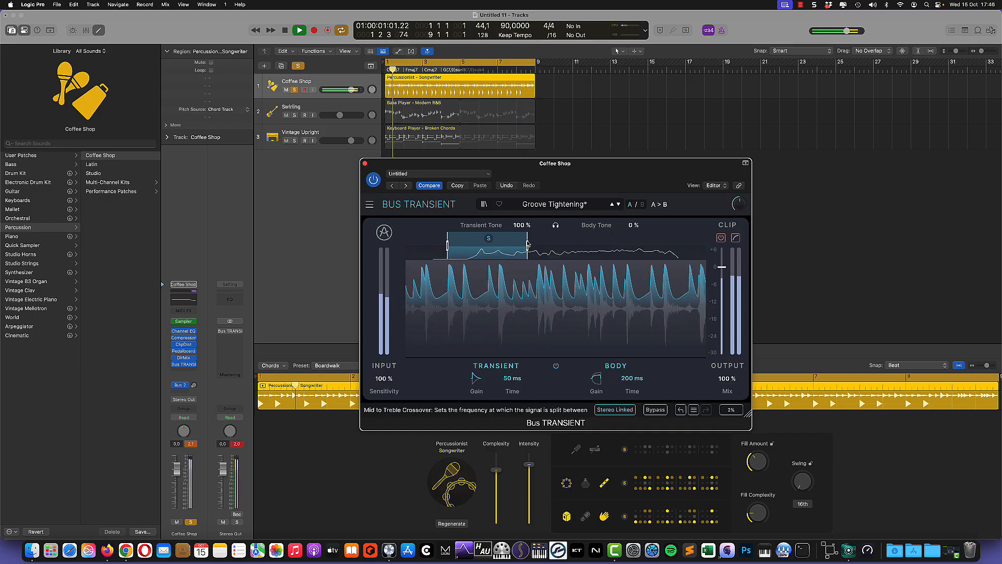
Step: Solo the high band and rework its body and transient gains by ear
left_click(622, 238)
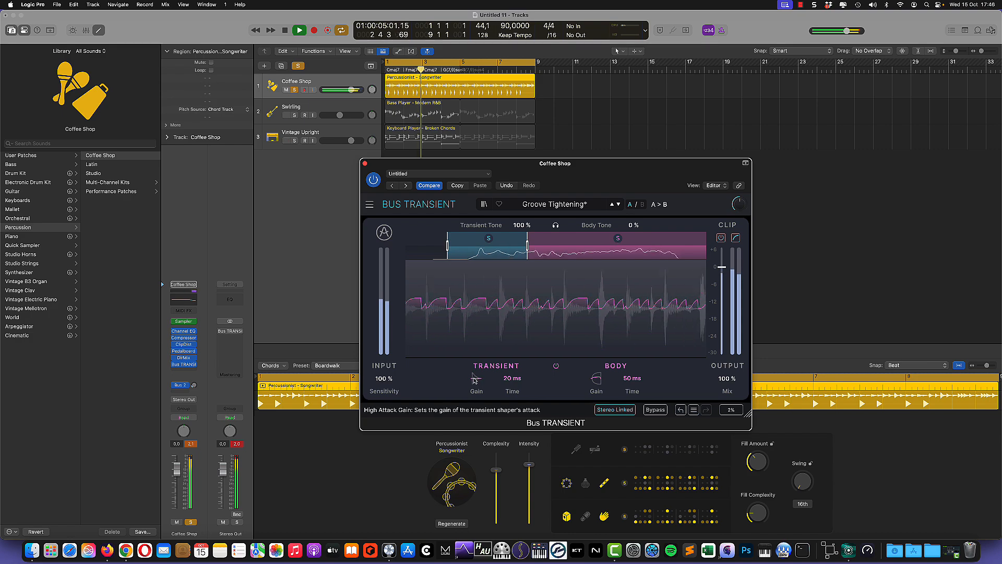
mouse_move(474, 382)
mouse_move(602, 381)
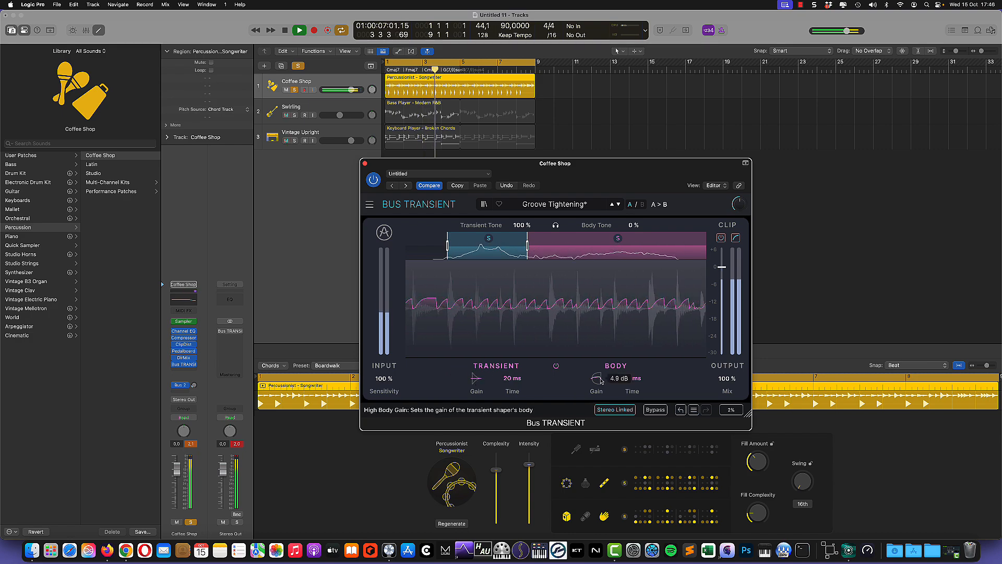
left_click_drag(596, 379, 596, 399)
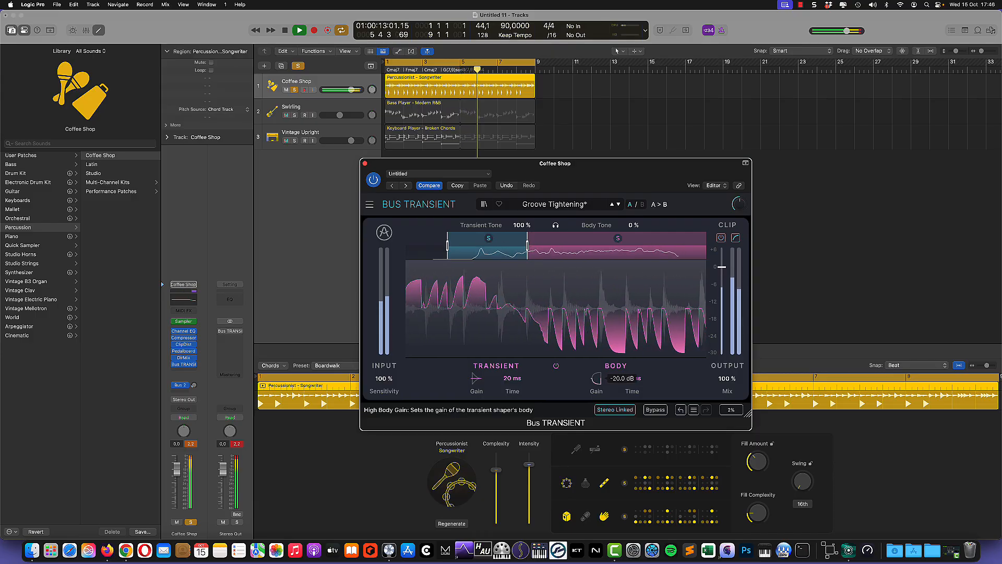
left_click_drag(596, 379, 596, 360)
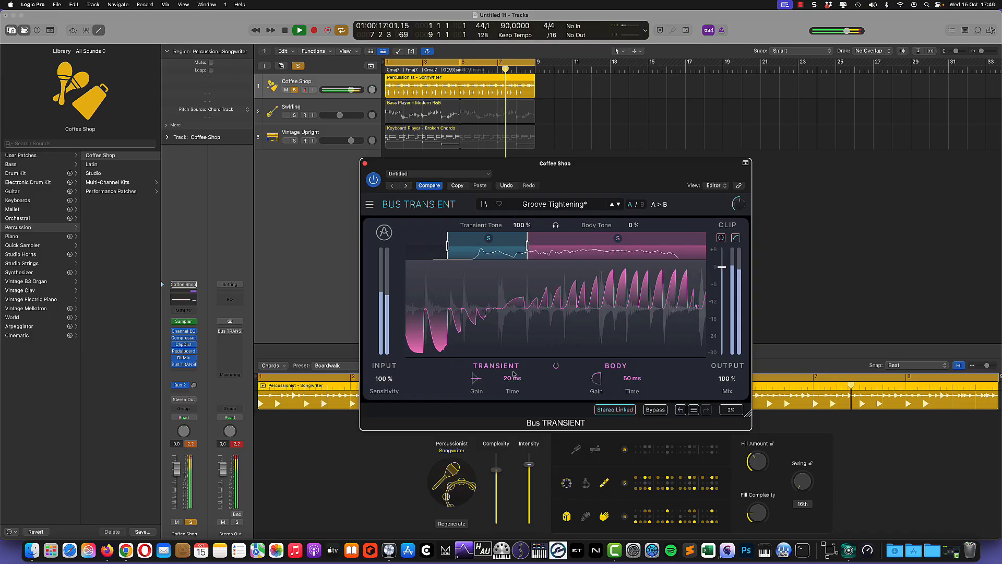
left_click_drag(475, 378, 476, 397)
left_click_drag(600, 371, 600, 381)
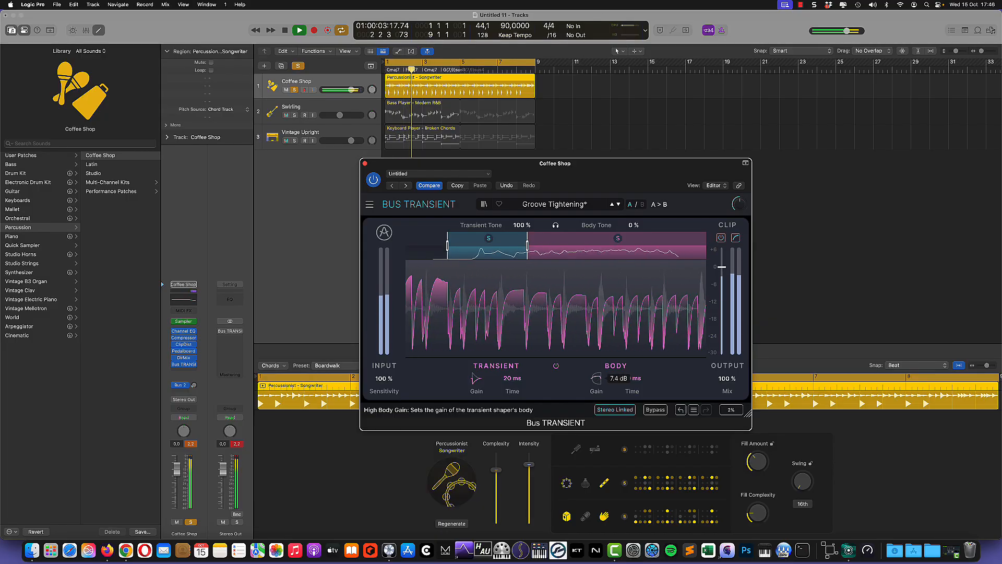
left_click_drag(477, 379, 477, 380)
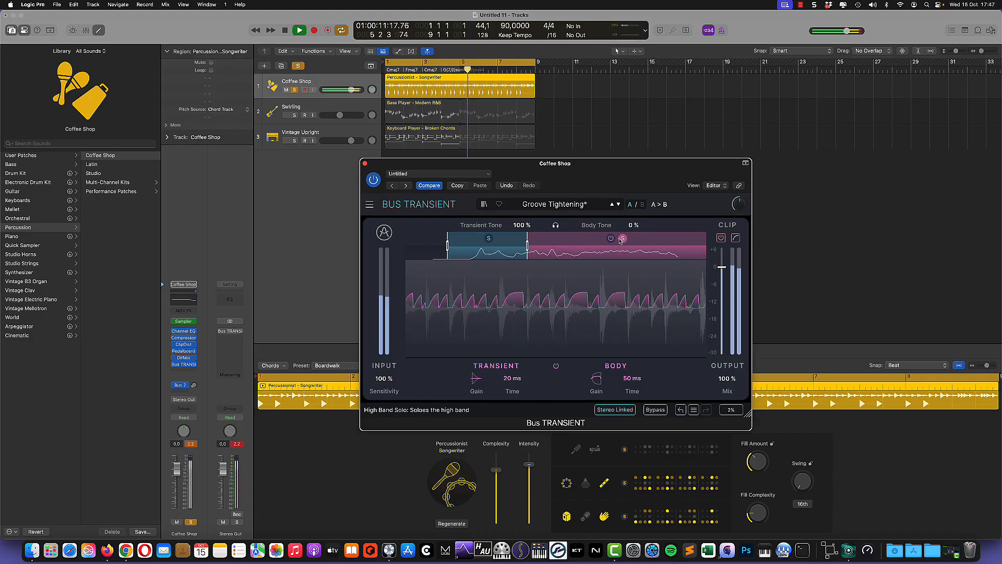
Step: Unsolo the mid and high bands, then bypass Bus TRANSIENT to compare with the dry sound
left_click(493, 239)
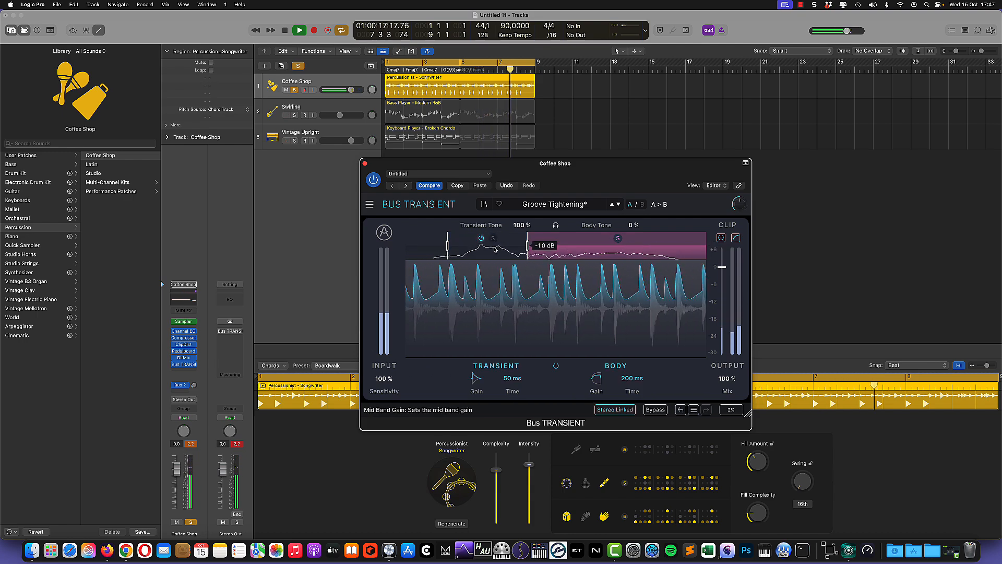
left_click(613, 250)
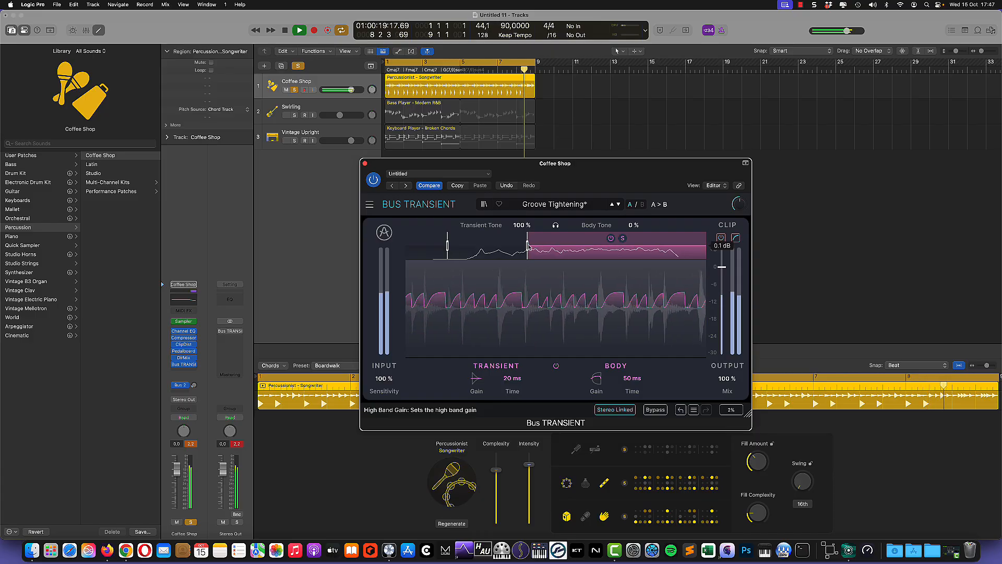
left_click(622, 238)
left_click(622, 241)
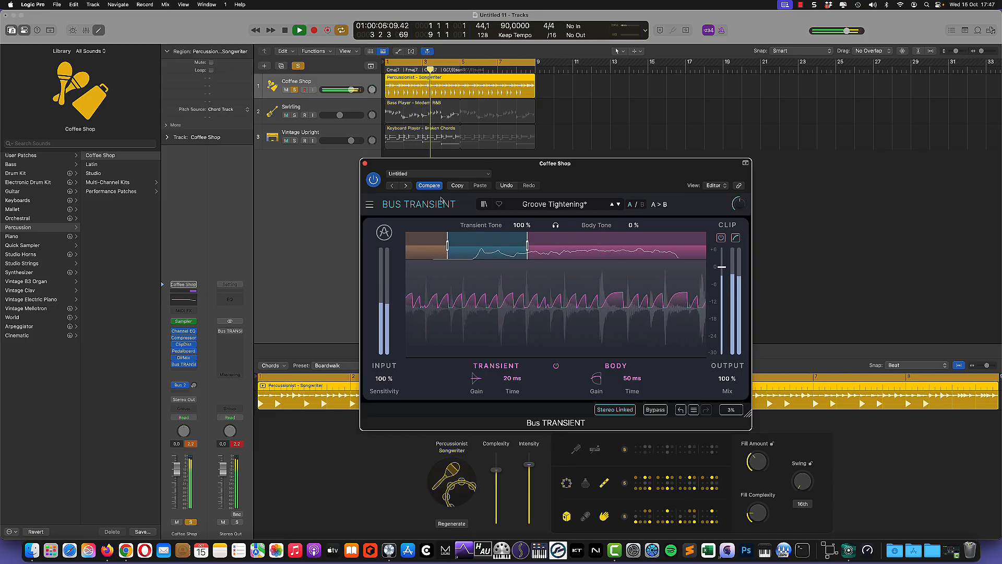
left_click(374, 181)
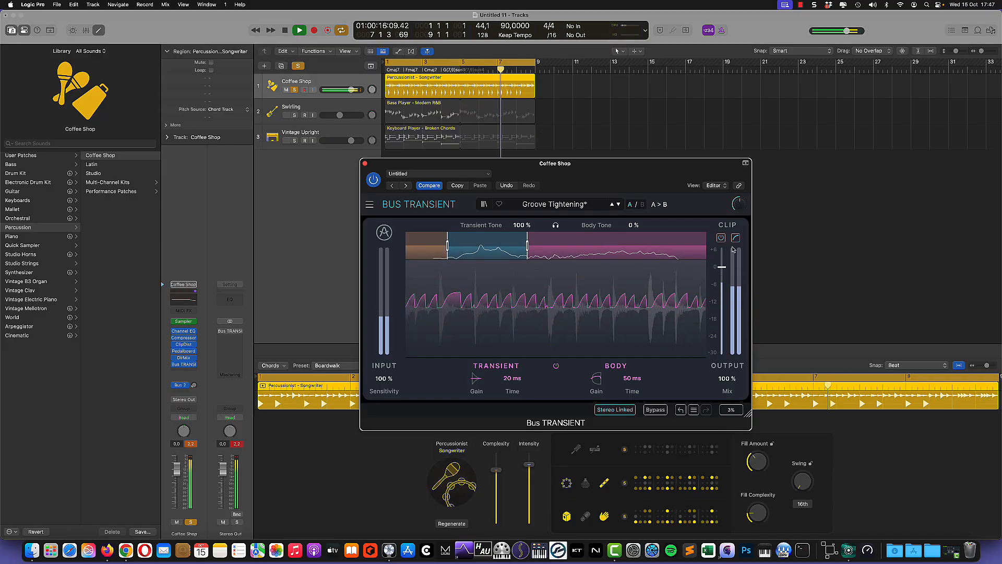
Step: Lower the clip ceiling to about -4.9 dB, stop playback, unsolo Coffee Shop, and move the plug-in aside
mouse_move(723, 270)
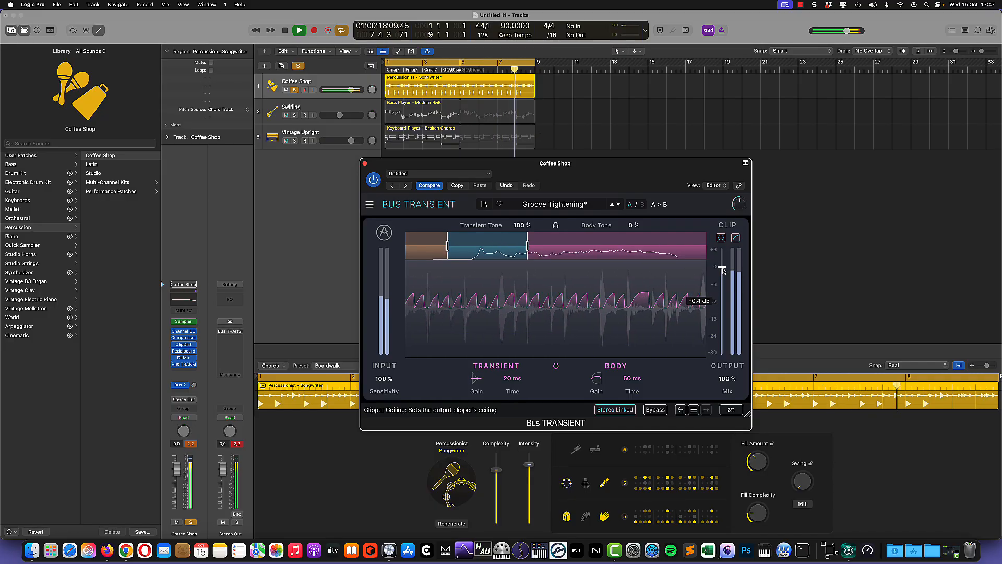
mouse_move(723, 270)
left_mouse_down()
mouse_move(721, 282)
mouse_move(721, 267)
left_mouse_up()
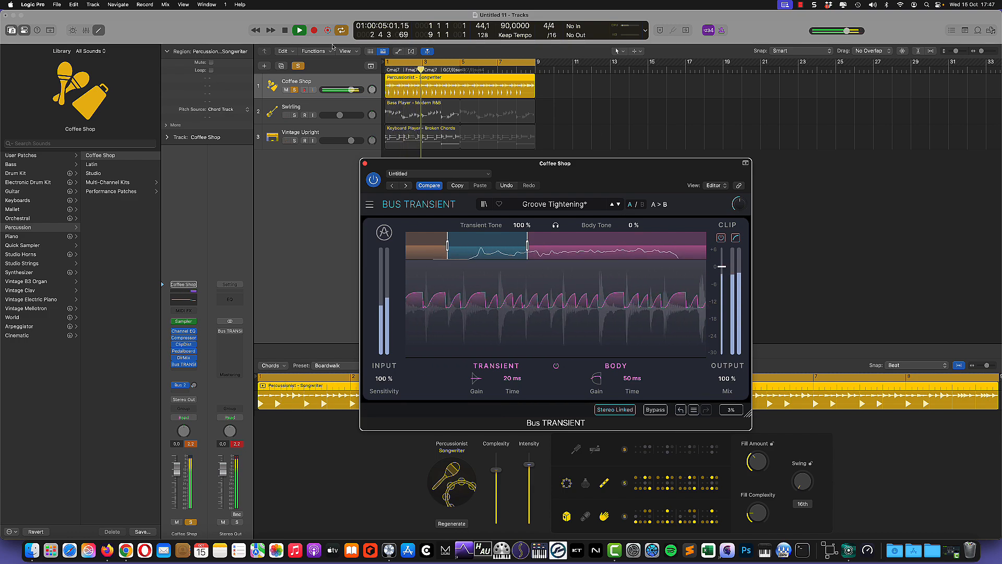
left_click(290, 33)
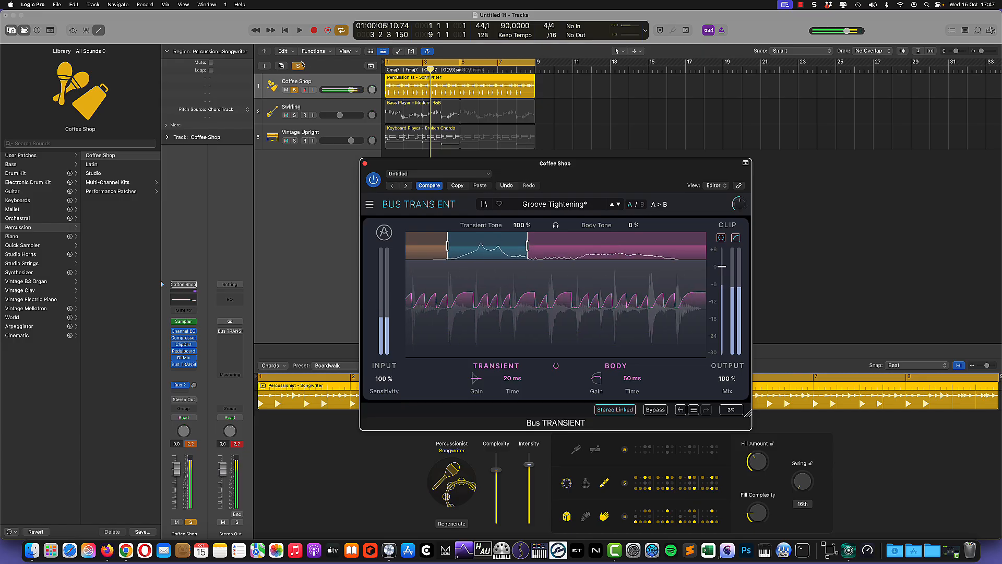
left_click(296, 90)
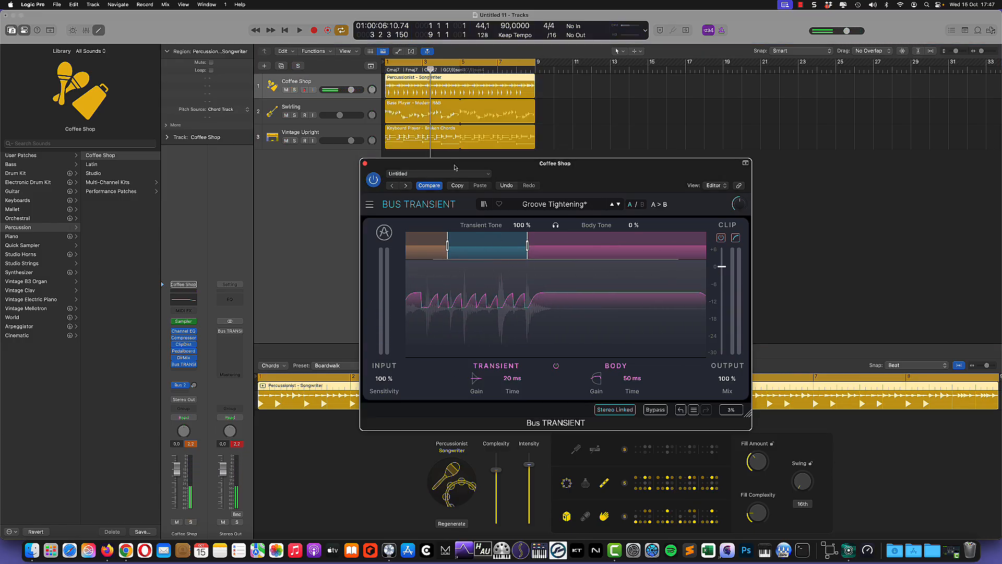
left_click_drag(498, 161, 704, 87)
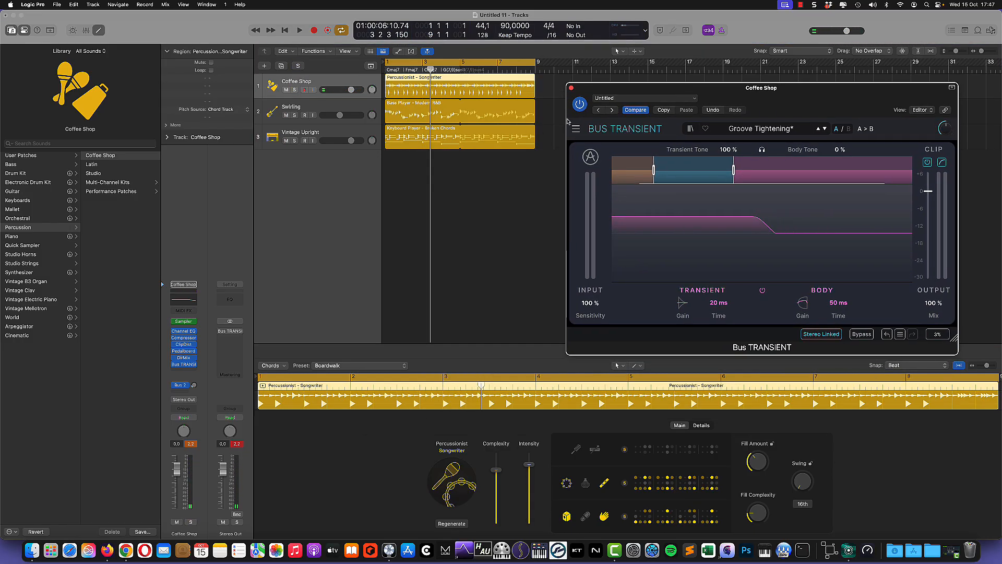
Step: Solo the Swirling bass, start playback, and open its Bus TRANSIENT instead of the percussion one
left_click(291, 109)
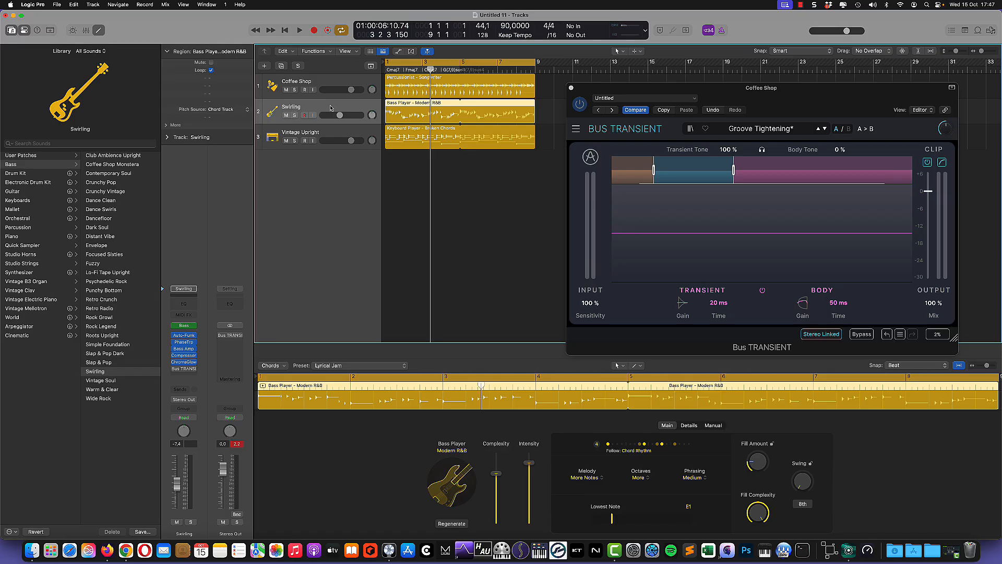
left_click(294, 115)
left_click(300, 32)
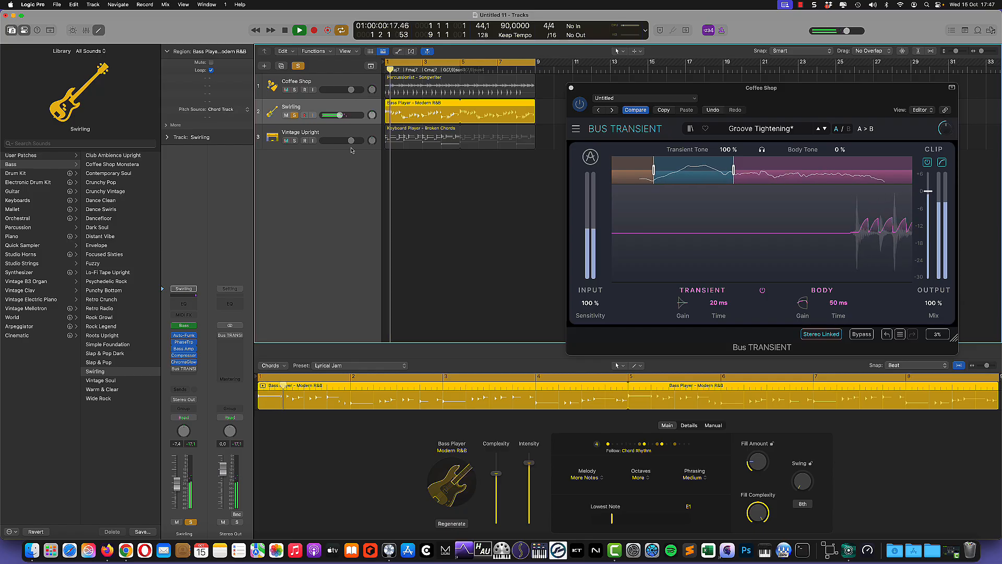
left_click(571, 89)
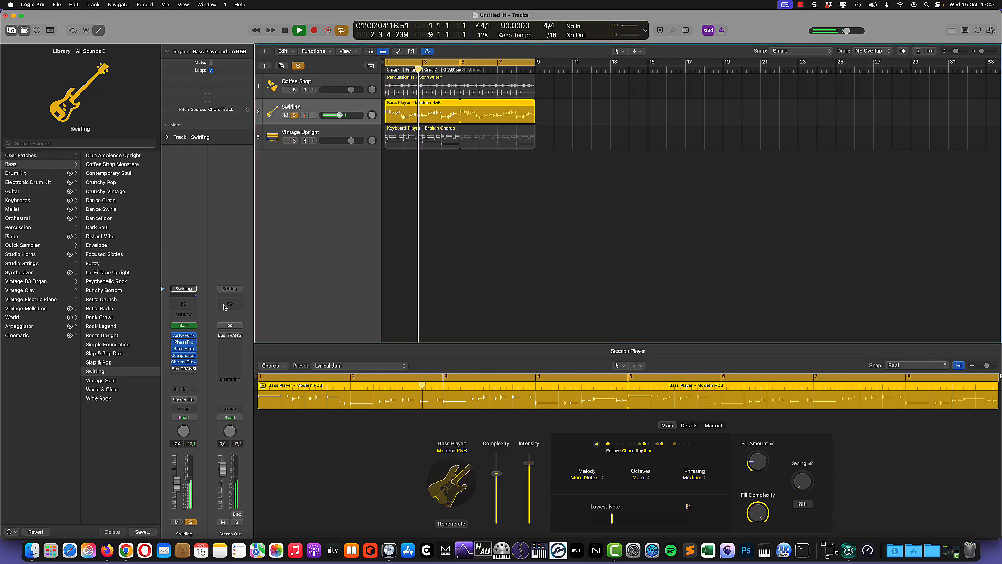
left_click(186, 369)
Step: Switch on the bass Bus TRANSIENT, solo its mid band, and raise mid transient and body gain
left_click(398, 159)
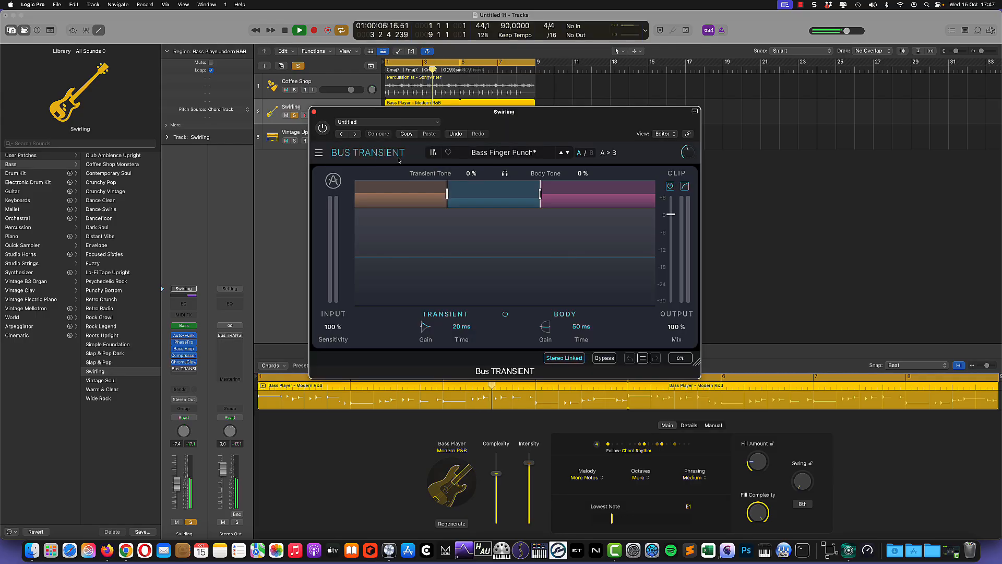
left_click(322, 128)
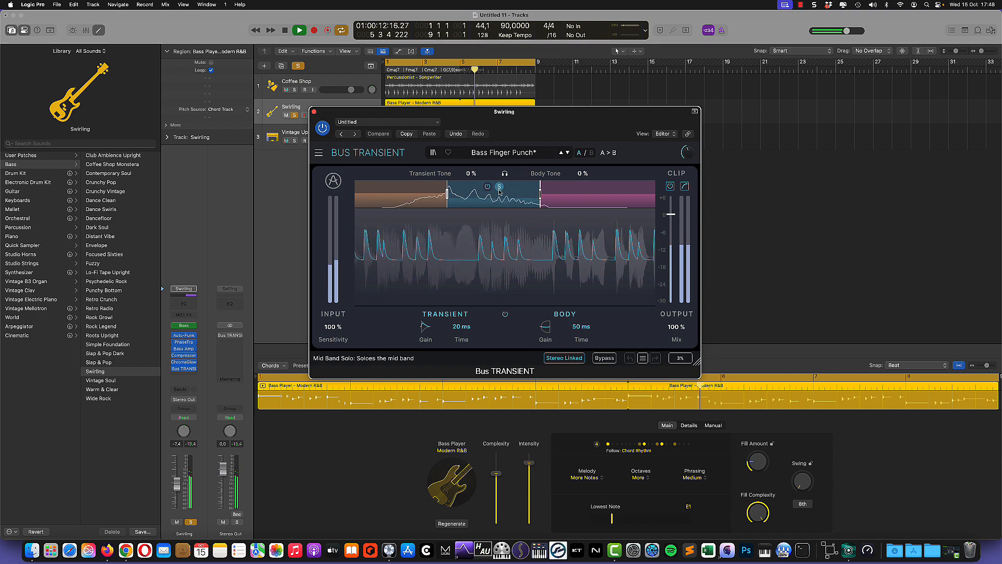
left_click(499, 186)
left_click_drag(427, 327, 427, 327)
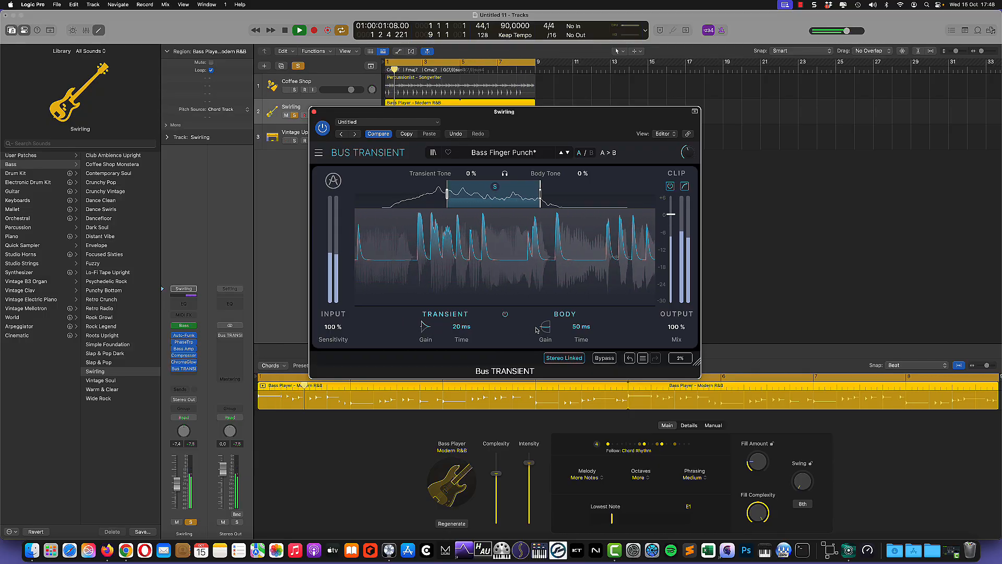
left_click_drag(548, 330, 548, 323)
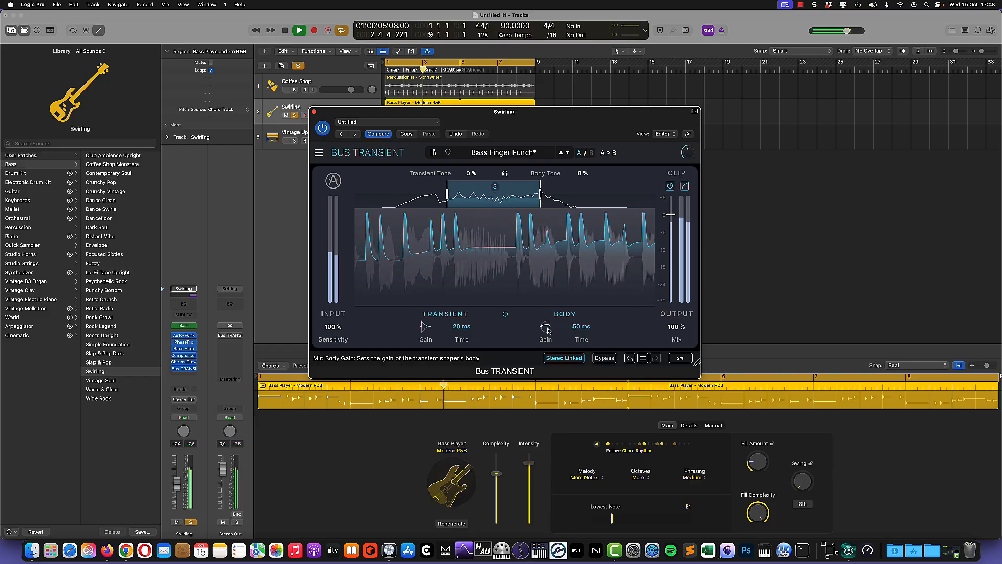
Step: Boost the high band's transient gain, cut its body gain, then solo the low band
left_click(600, 202)
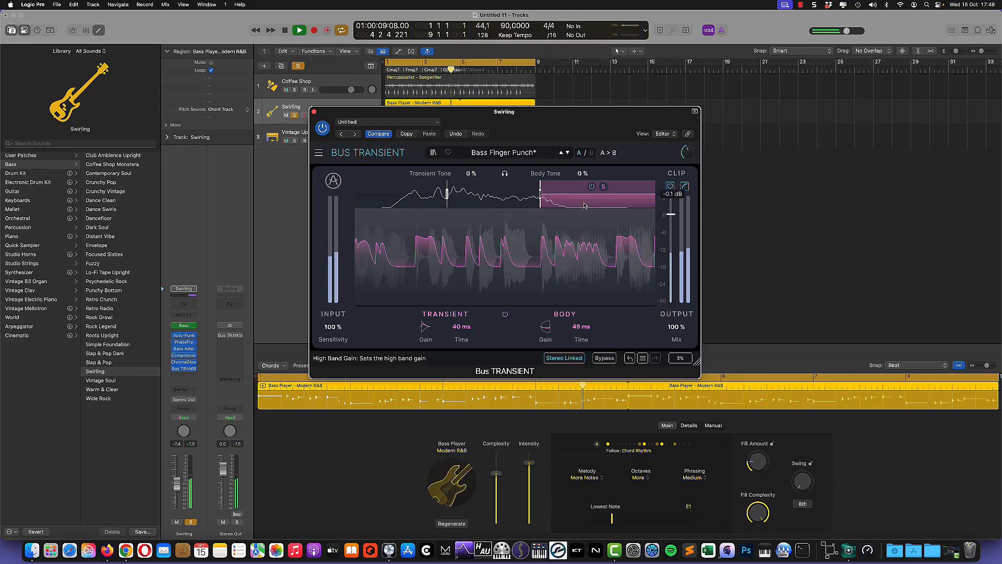
left_click_drag(425, 327, 425, 324)
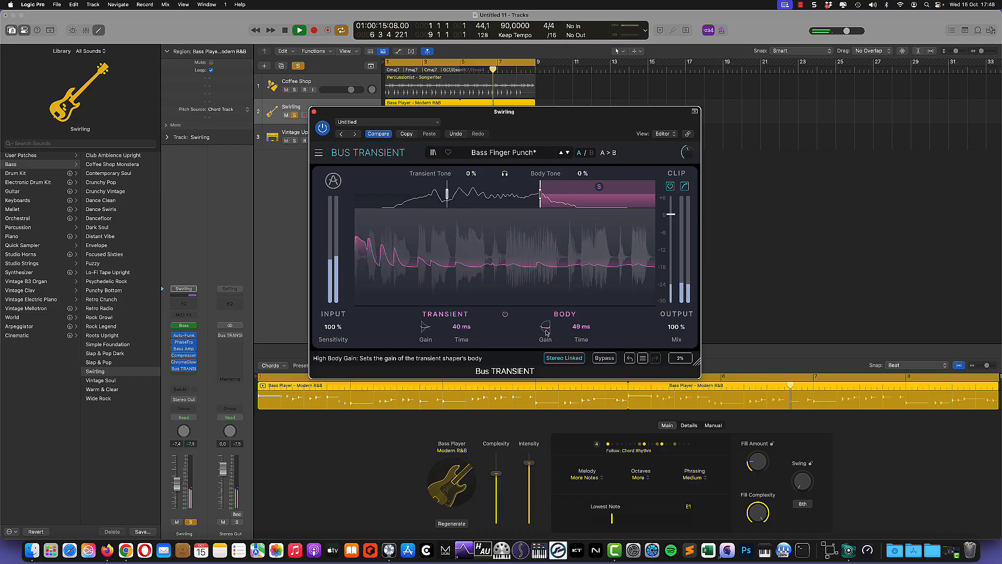
left_click_drag(545, 328, 545, 336)
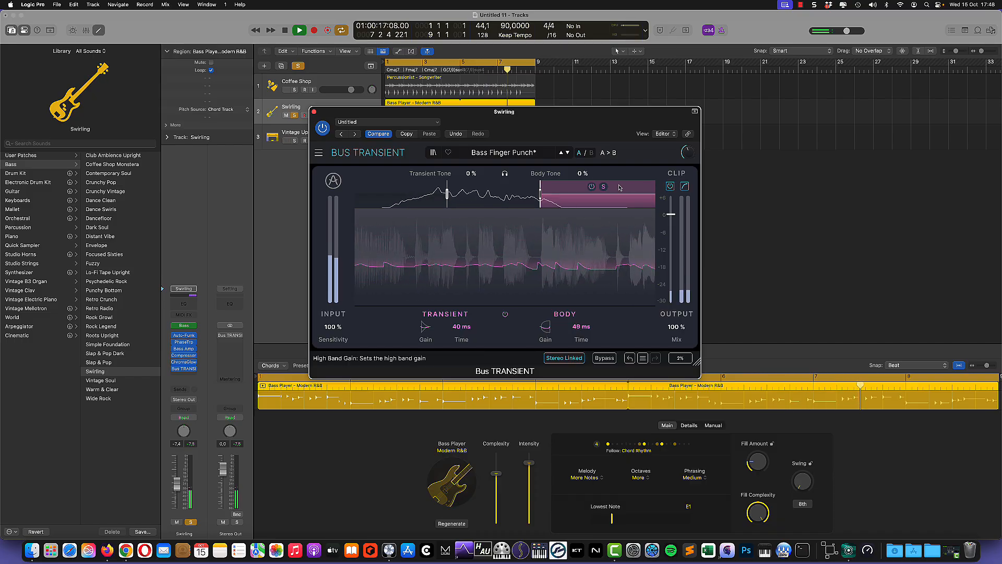
left_click(406, 187)
left_click(604, 193)
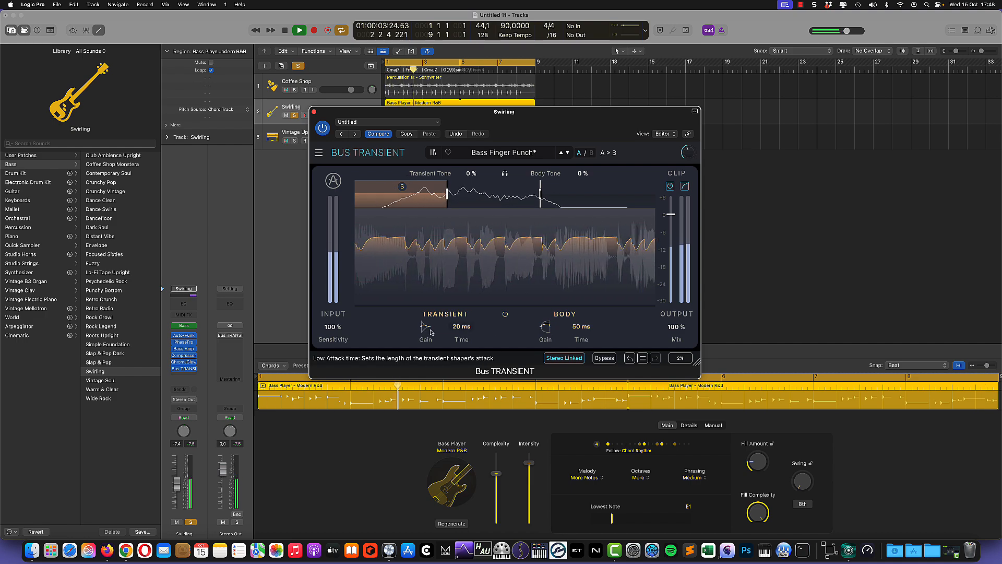
Step: Raise the bass low band's transient and body gain, then unsolo it to hear all bands
mouse_move(425, 328)
left_click_drag(425, 327, 425, 322)
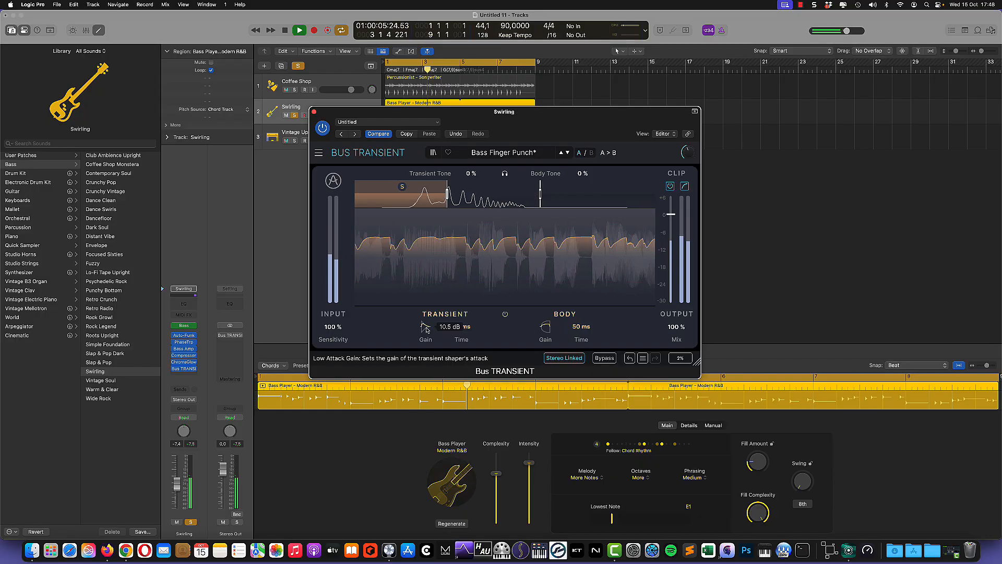
left_click_drag(545, 327, 546, 313)
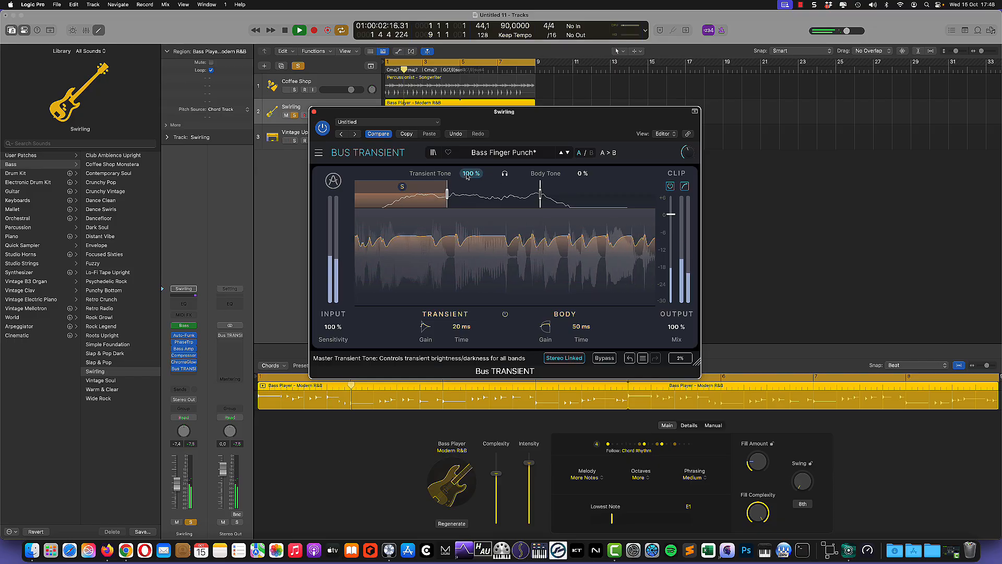
left_click(407, 188)
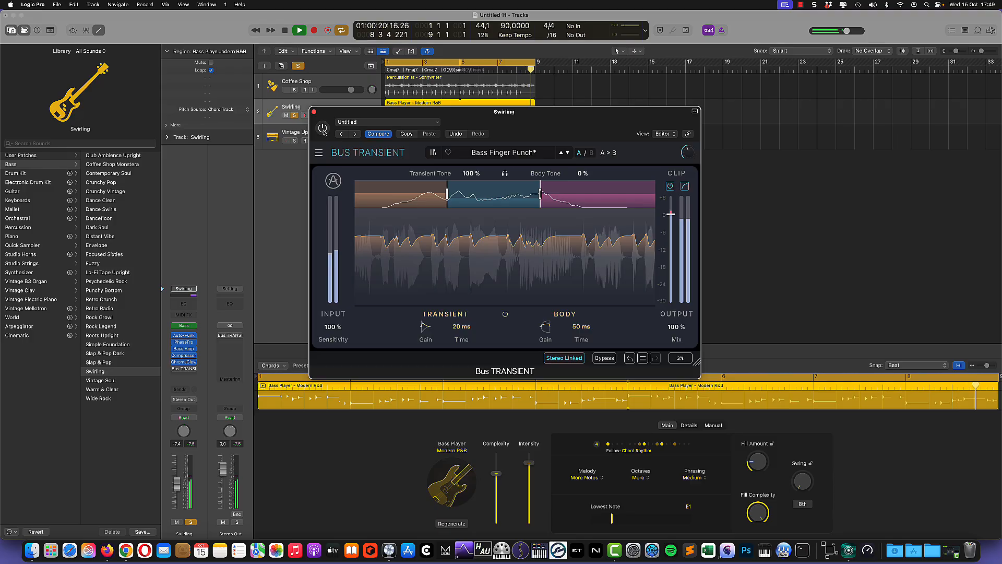
left_click_drag(336, 117, 469, 171)
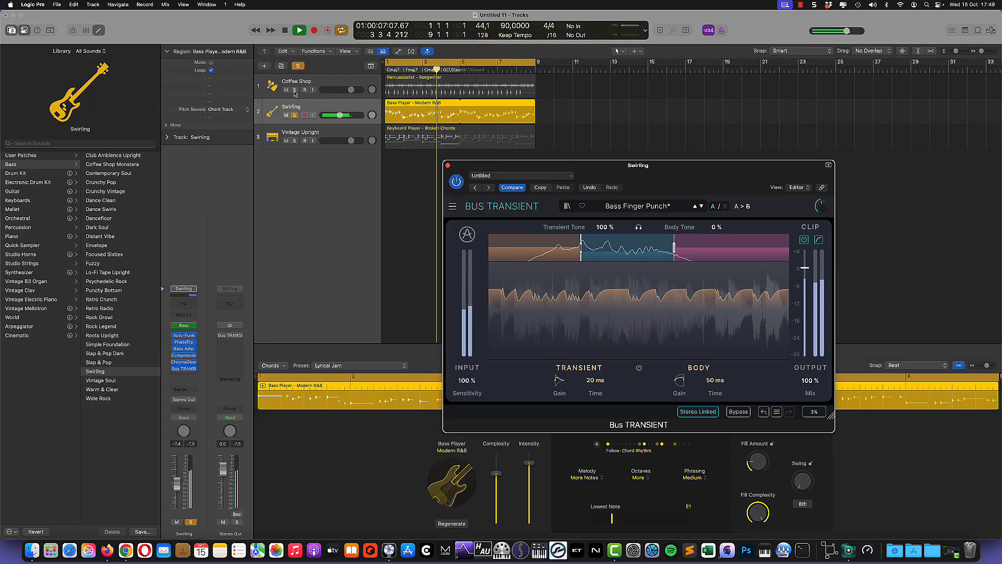
Step: Solo Coffee Shop and push the bass mid-band body gain up to about 15.5 dB
left_click(294, 90)
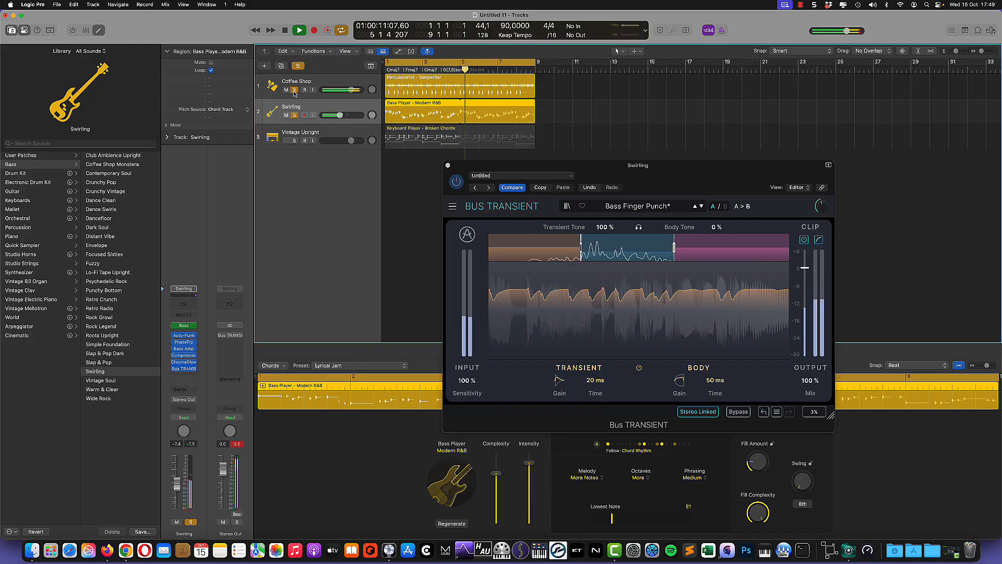
left_click(473, 171)
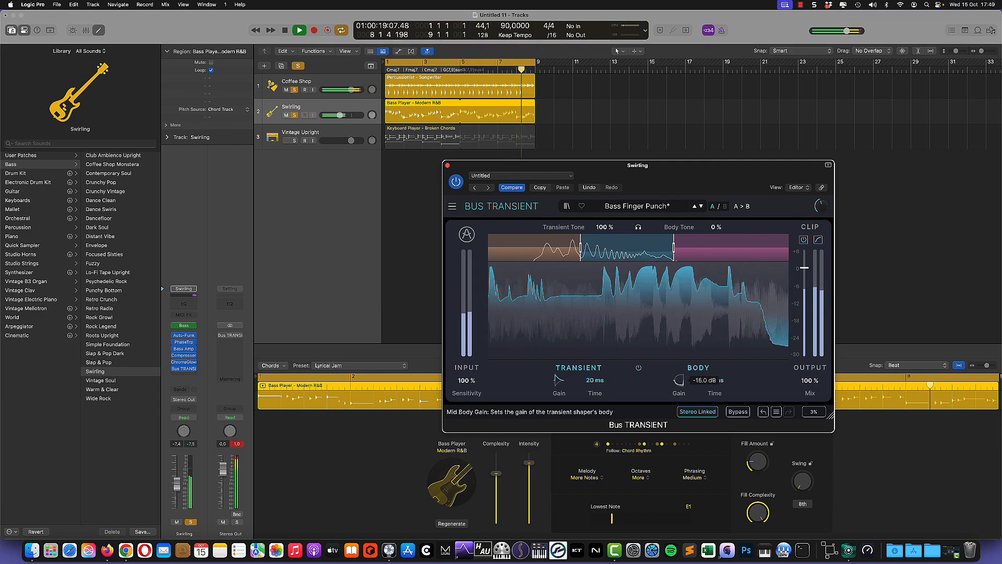
left_click_drag(679, 380, 678, 331)
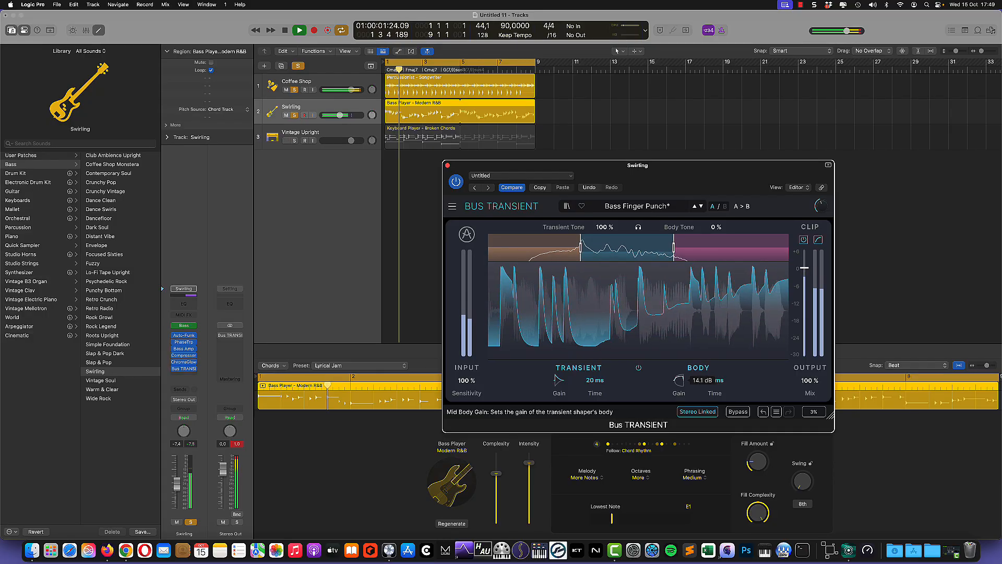
left_click_drag(678, 380, 678, 368)
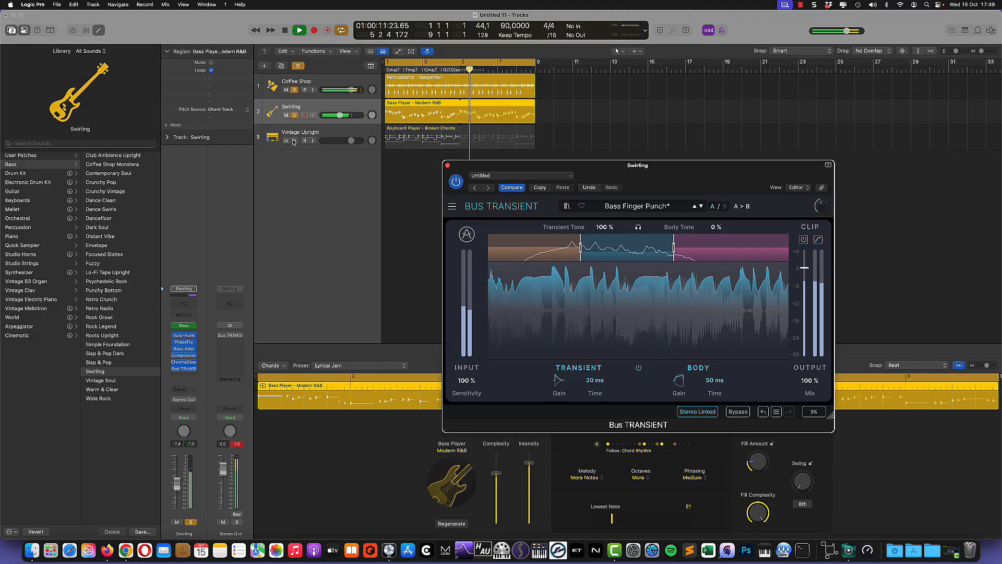
Step: Unsolo the Coffee Shop and Swirling tracks and close the bass Bus Transient window
left_click(295, 90)
left_click(295, 116)
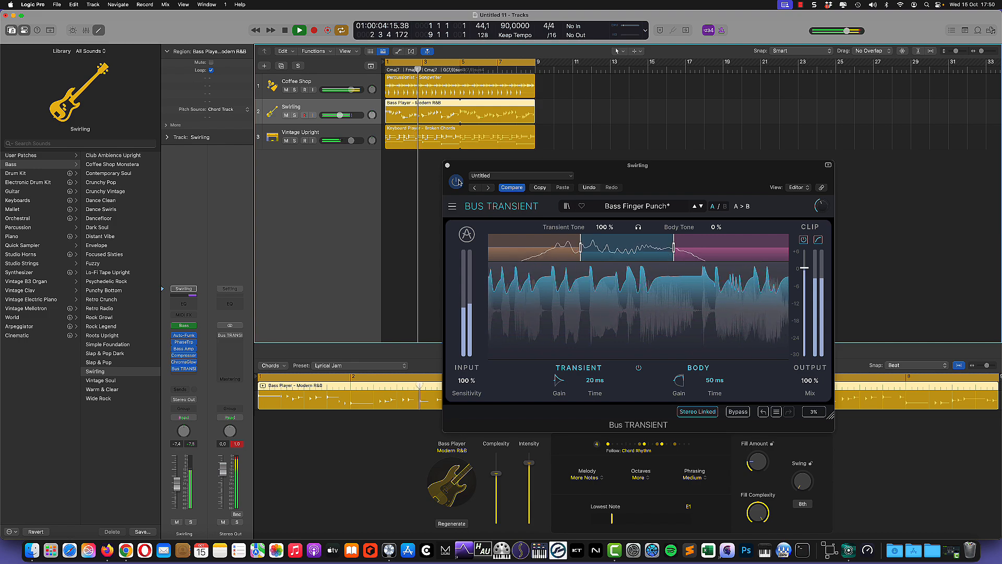
left_click(447, 166)
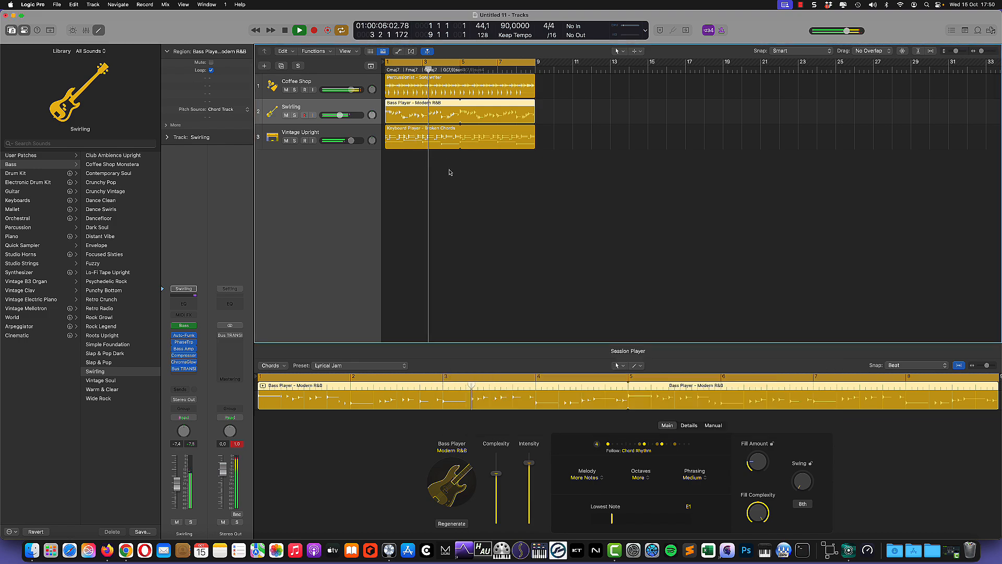
Step: Select the Coffee Shop percussion track in the track list
double_click(331, 80)
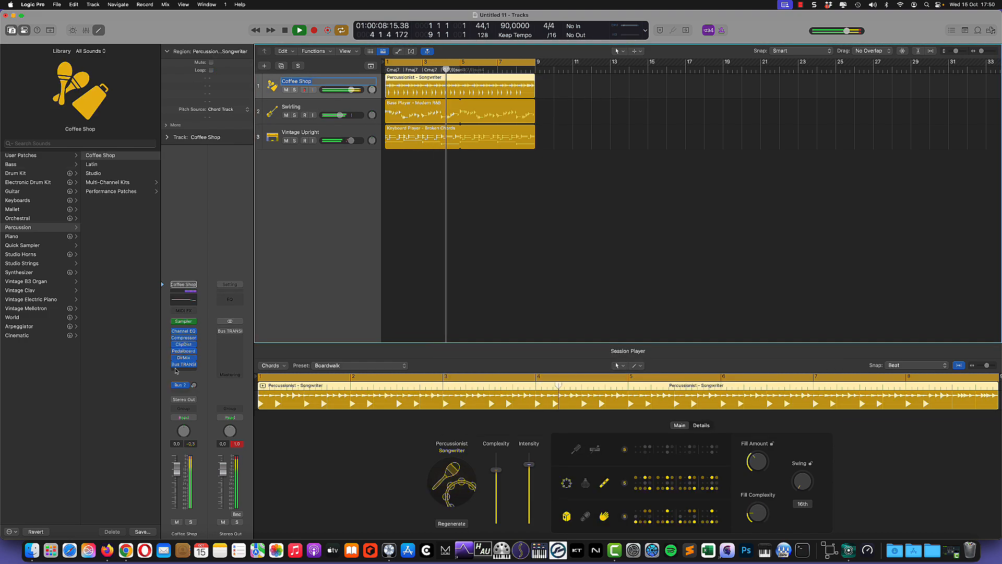
left_click(174, 364)
key("Down")
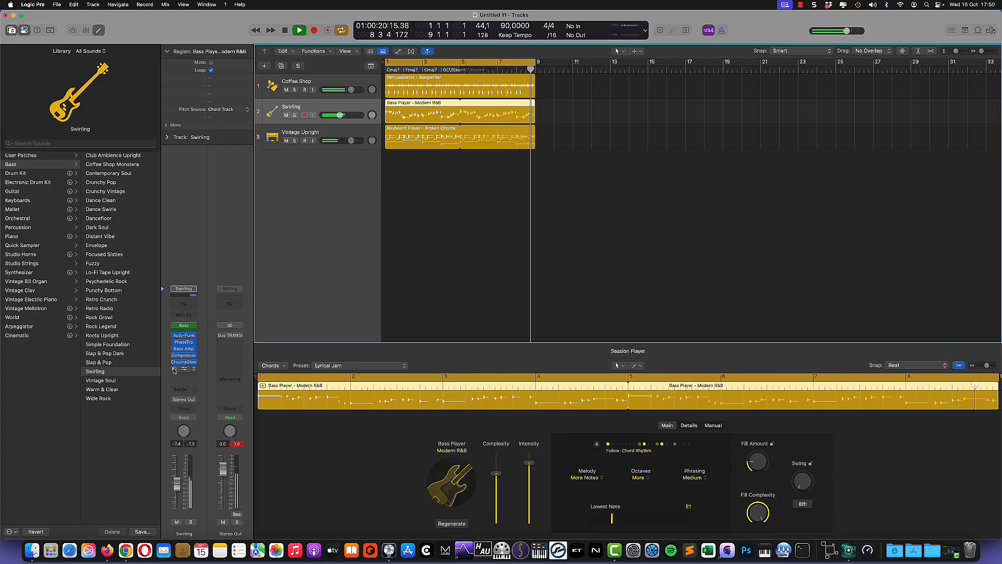
key("Up")
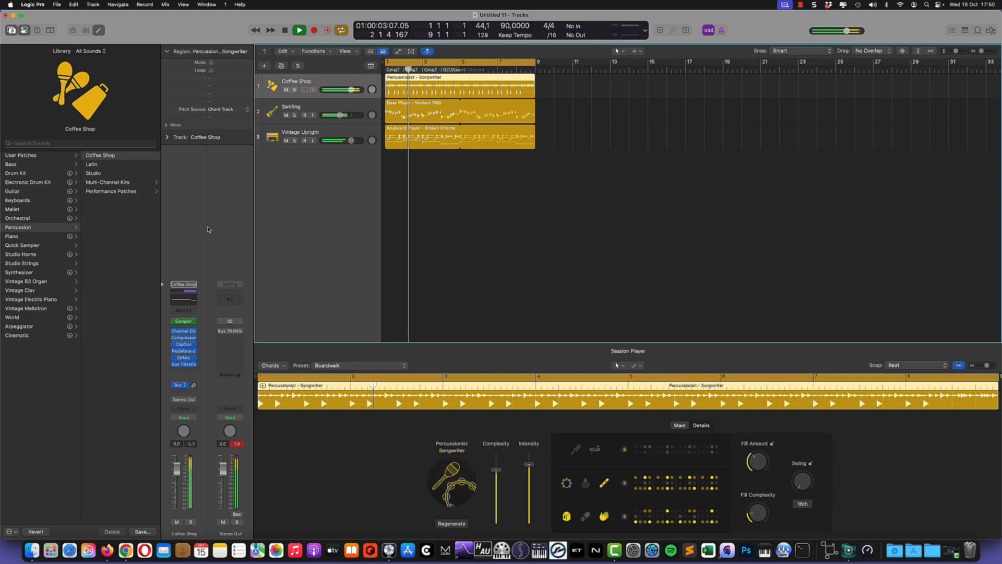
Step: Stop playback, return to the song start, and open Bus Transient on Stereo Out
left_click(287, 34)
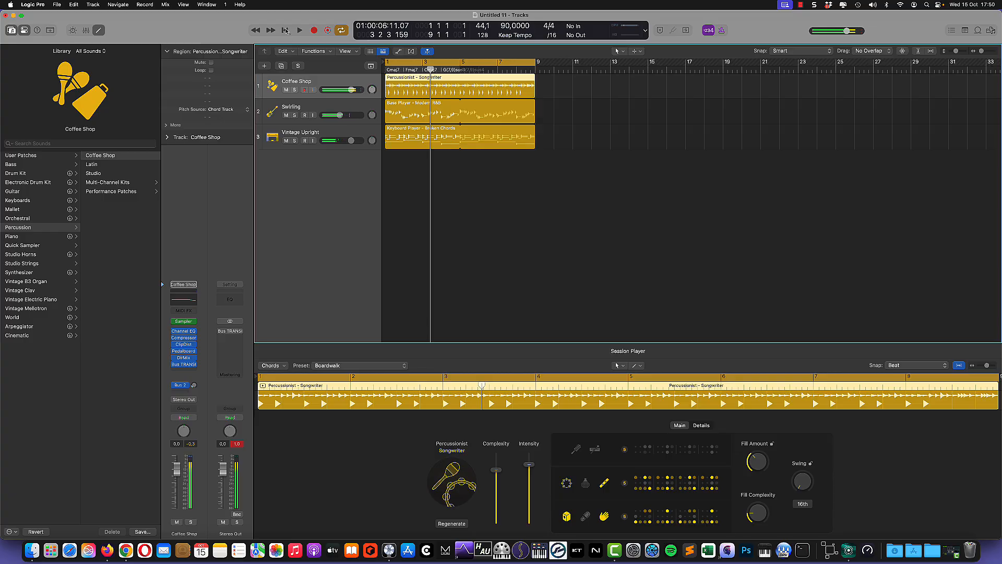
left_click(286, 32)
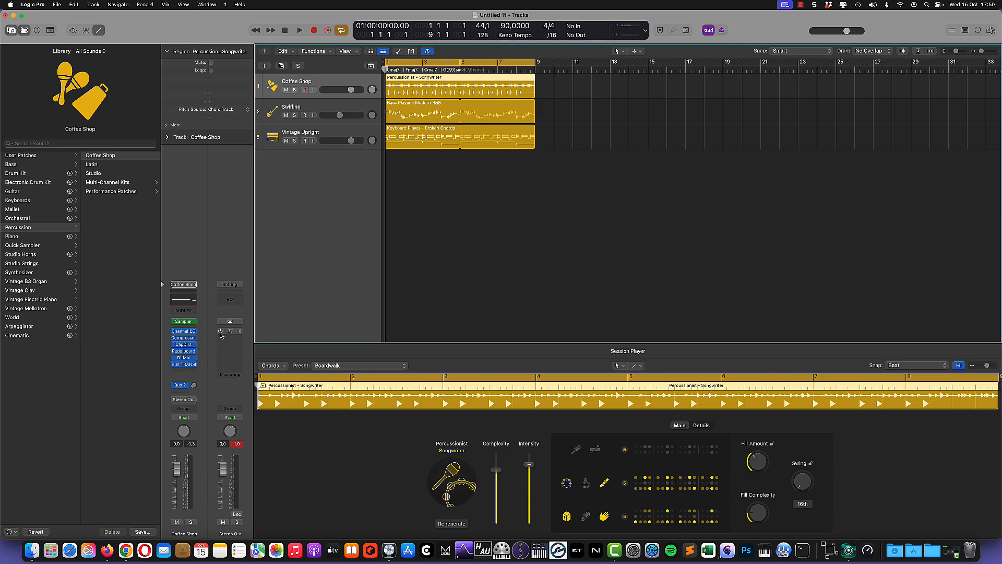
left_click(231, 332)
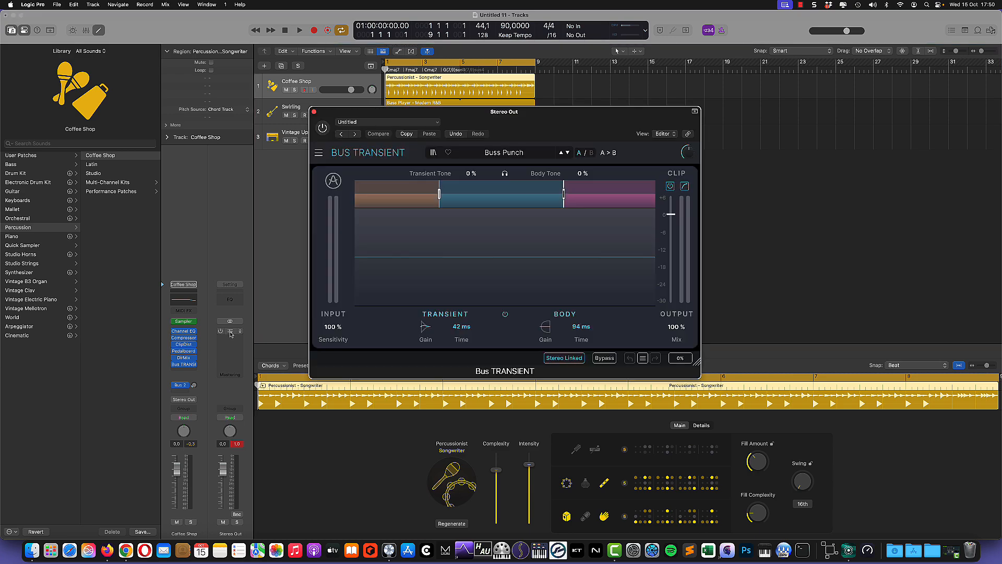
Step: Keep the Buss Punch preset on the master Bus Transient and move its window aside
left_click(506, 153)
mouse_move(485, 191)
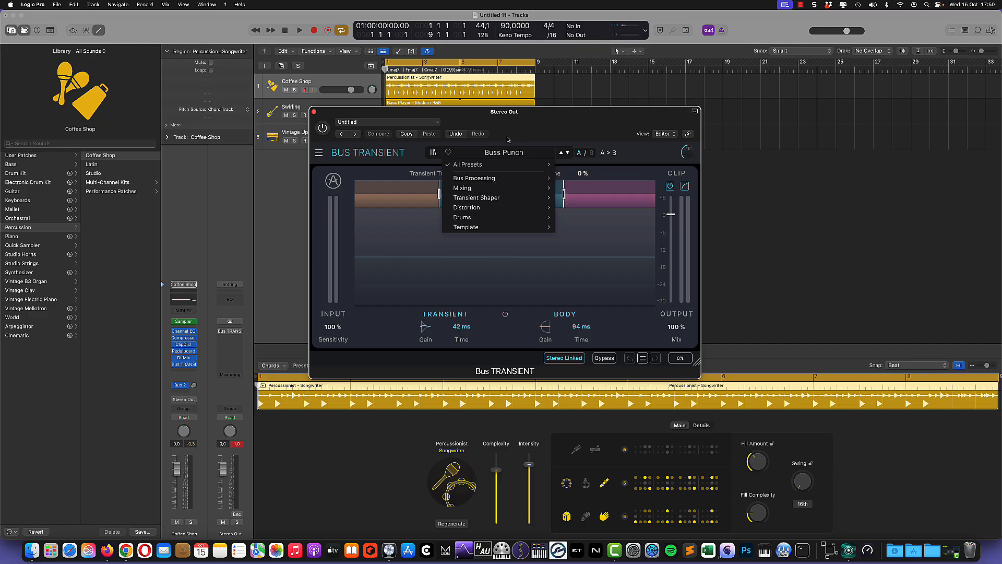
left_click(534, 123)
left_click_drag(509, 118, 759, 131)
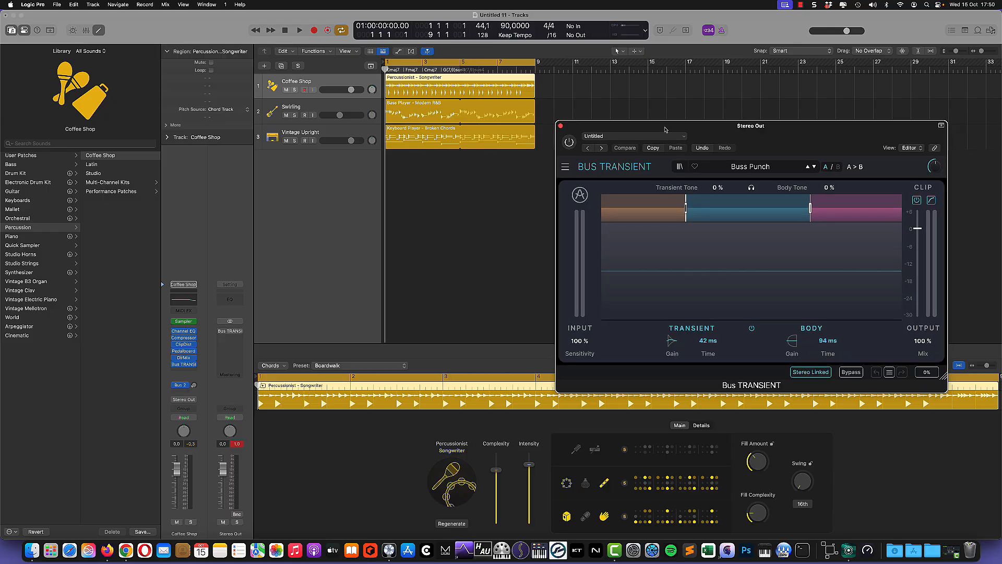
left_click_drag(667, 129, 636, 166)
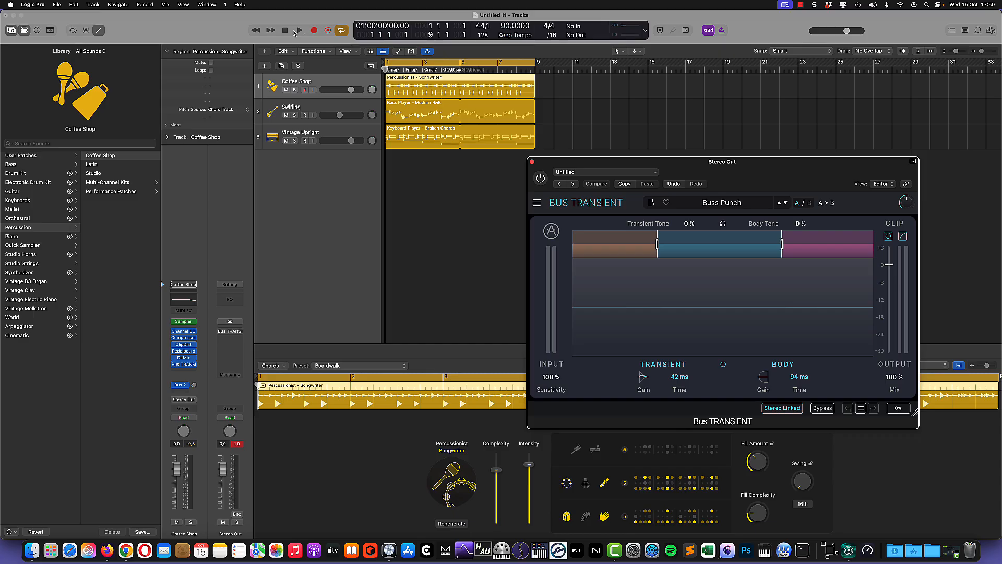
Step: Select the Swirling bass track and nudge the plugin window slightly left
left_click(307, 82)
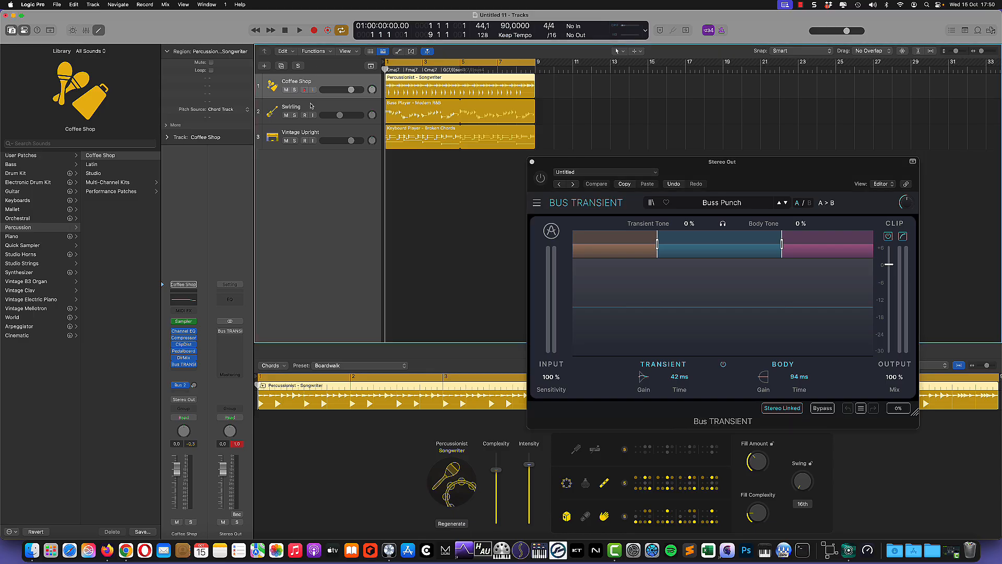
left_click(311, 106)
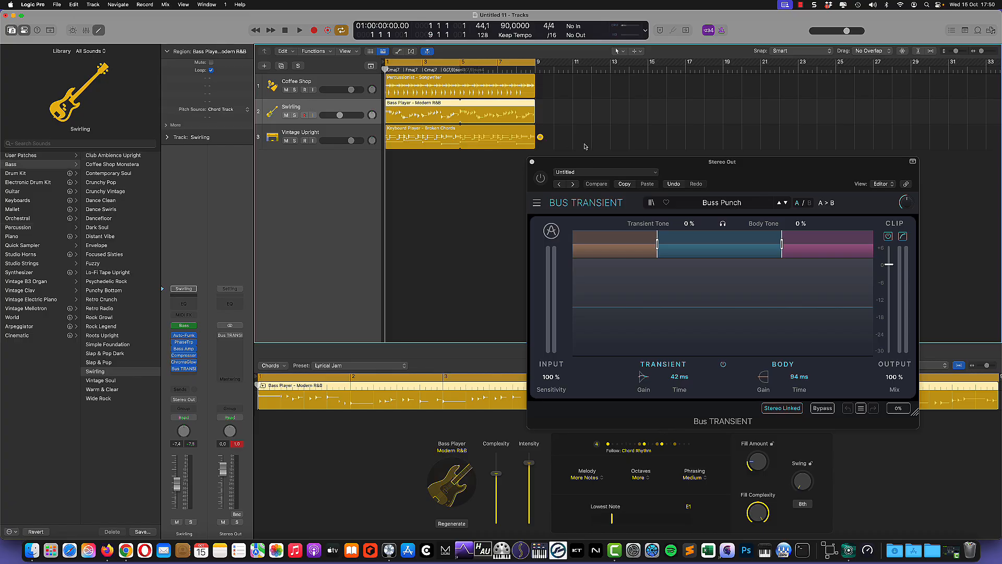
left_click_drag(598, 165, 578, 168)
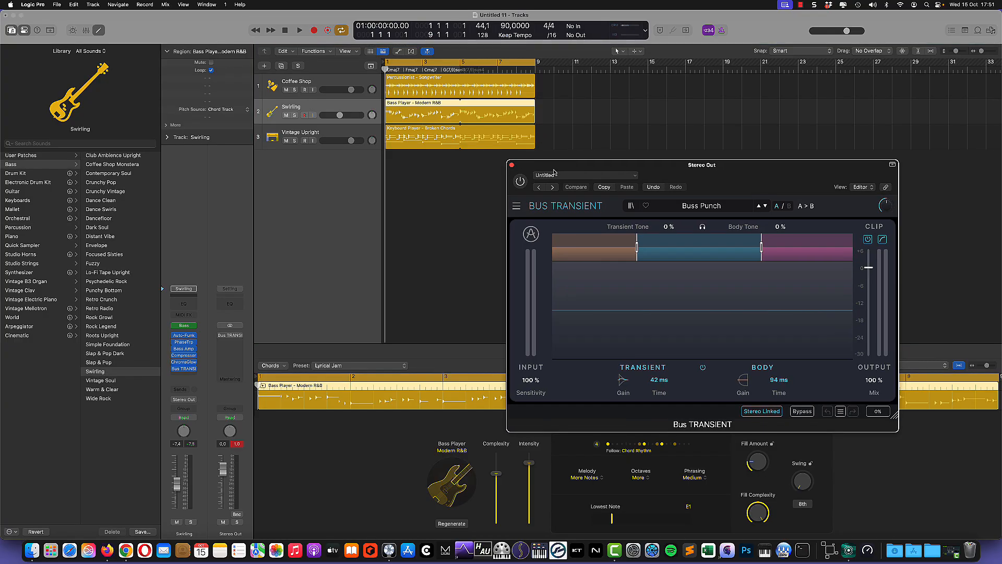
Step: Play the song, compare the master Bus Transient bypassed, and raise mid transient gain to 13.1 dB
left_click(300, 31)
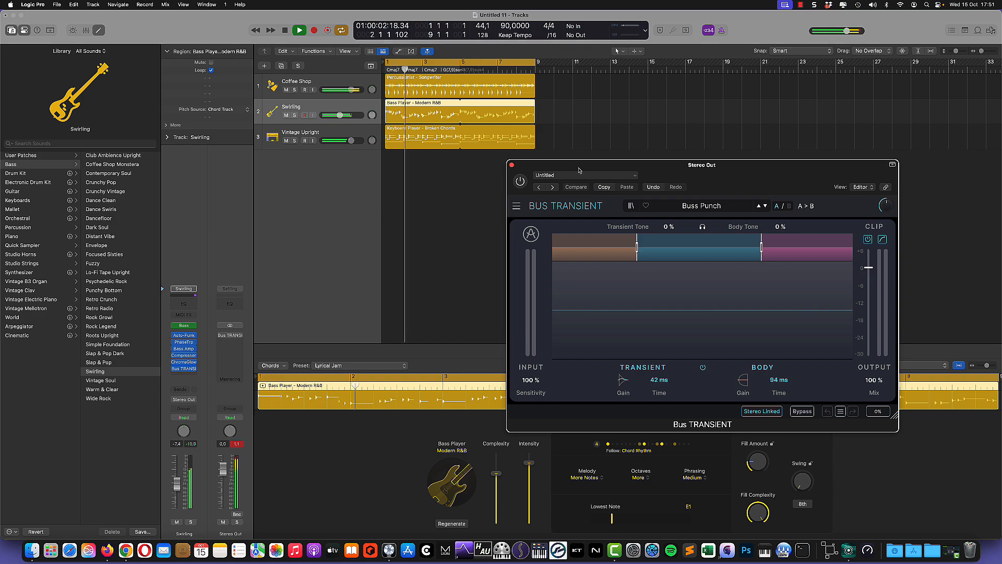
left_click(521, 182)
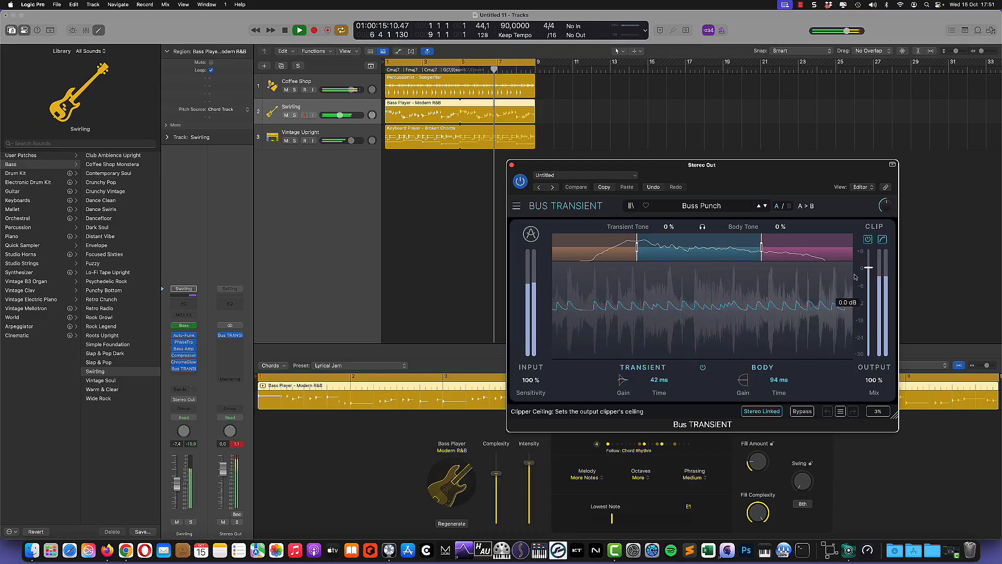
left_click(521, 182)
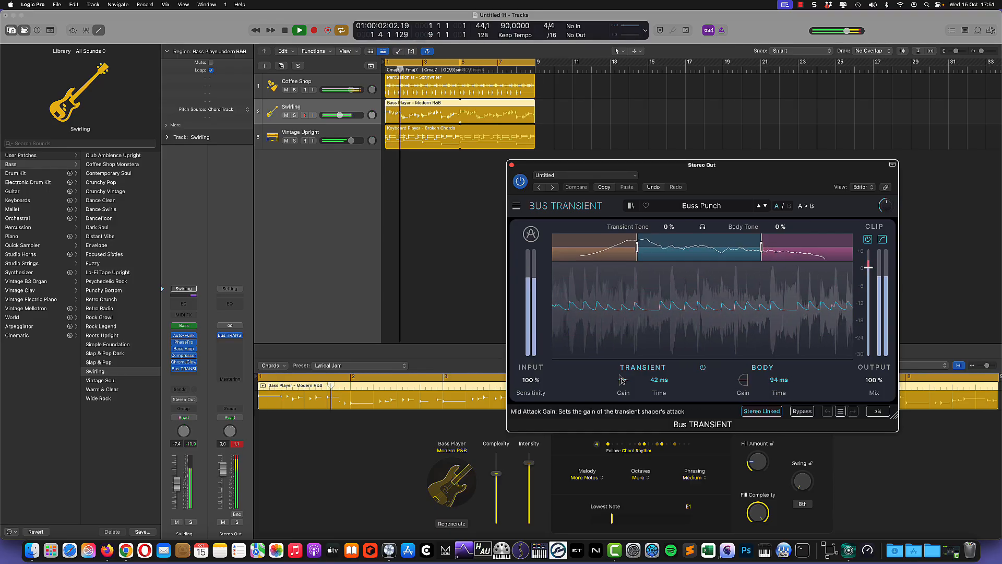
mouse_move(622, 380)
left_mouse_down()
mouse_move(622, 346)
mouse_move(622, 414)
mouse_move(622, 373)
left_mouse_up()
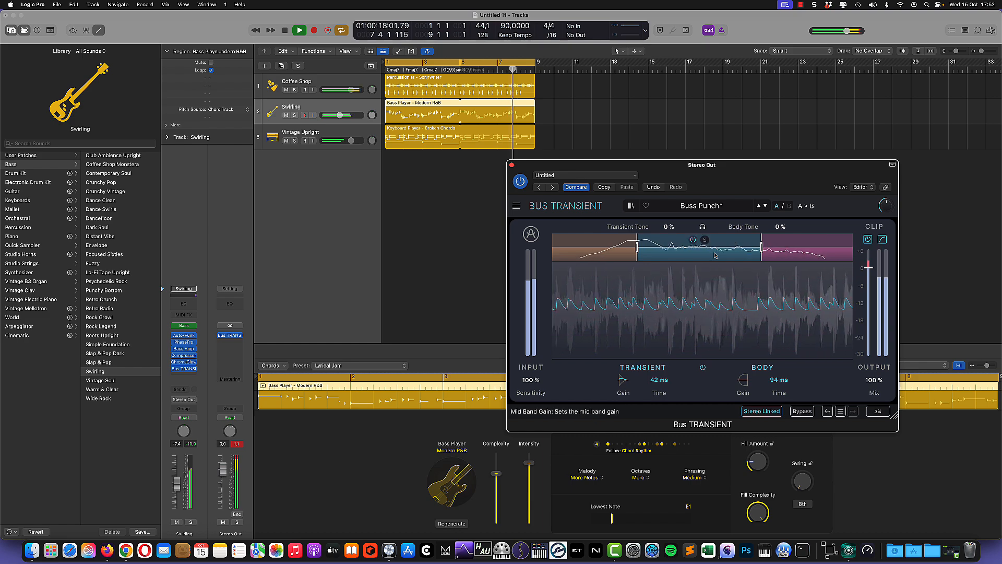
Step: Set the master high band's transient gain to 15.2 dB and body gain to 5.9 dB, then disable Cycle and stop
left_click(779, 256)
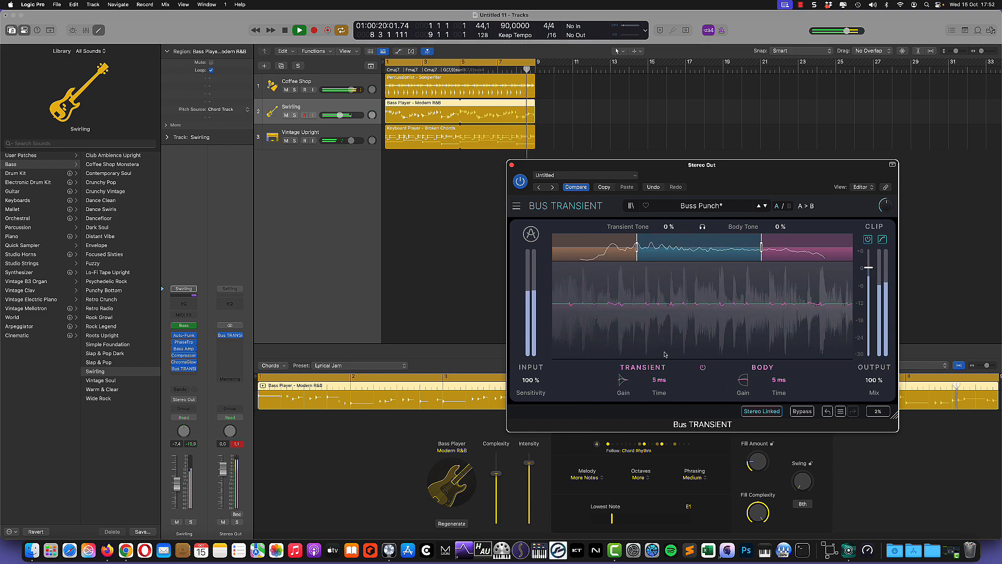
left_click_drag(623, 381, 623, 349)
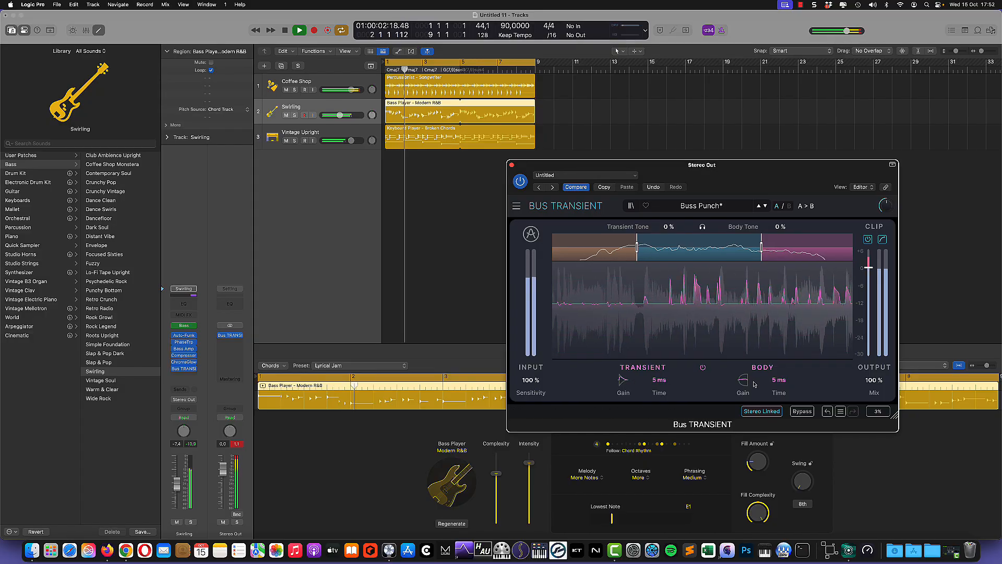
left_click_drag(743, 380, 743, 355)
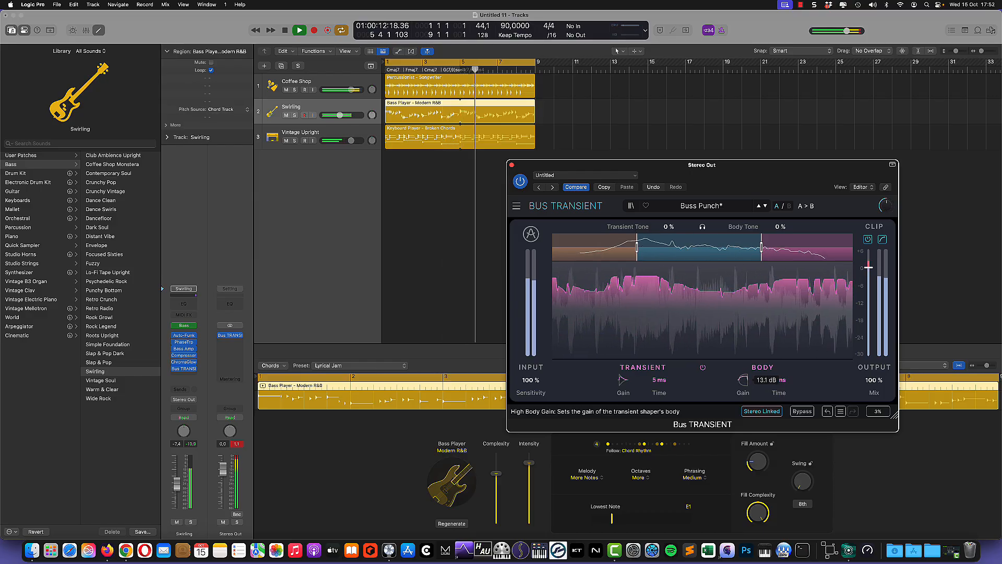
left_click_drag(744, 383, 743, 384)
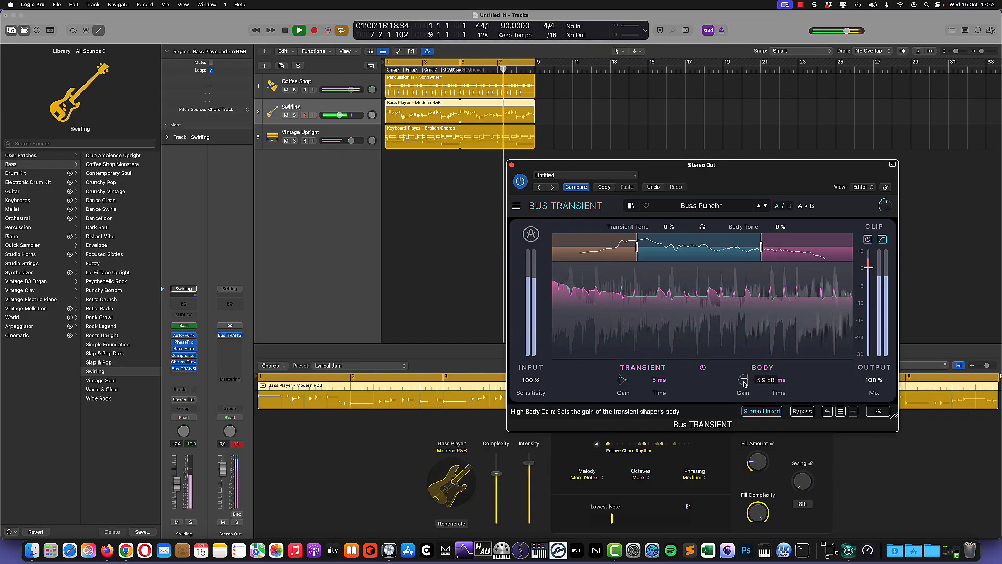
left_click(341, 30)
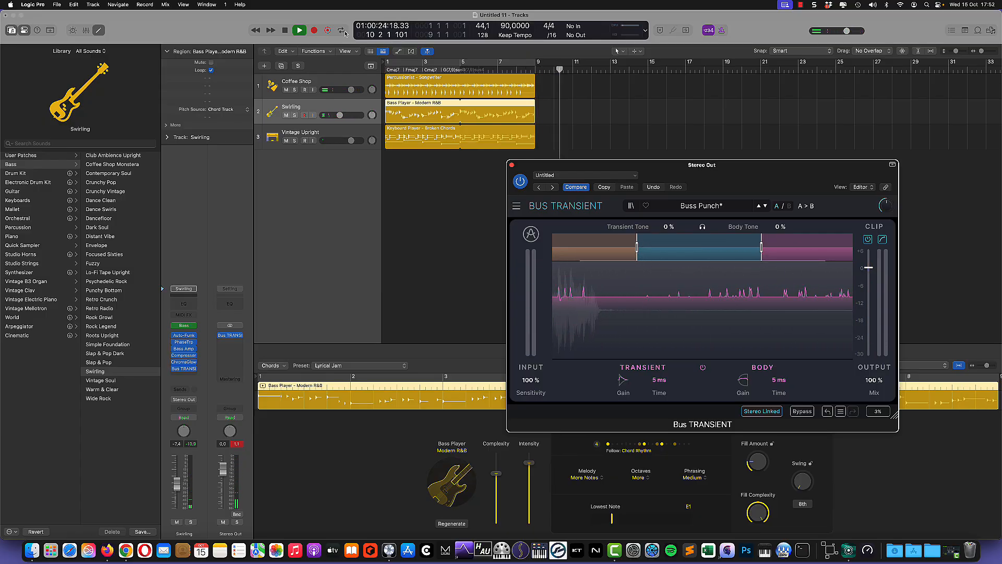
left_click(285, 31)
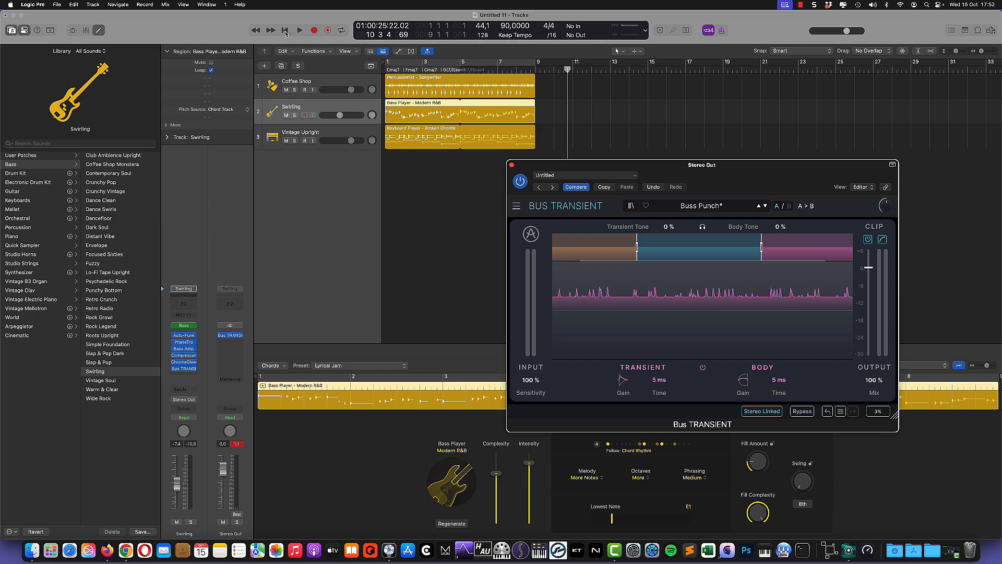